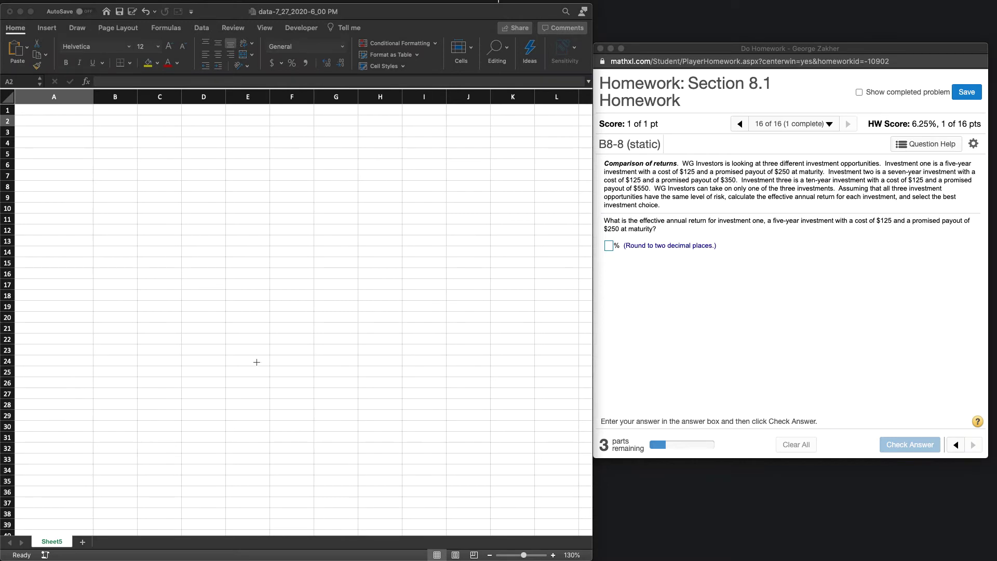
# Draw a timeline arrow from column C to H, with 125 in C31 and 250 in H31
pyautogui.moveTo(151, 412); pyautogui.dragTo(391, 413)
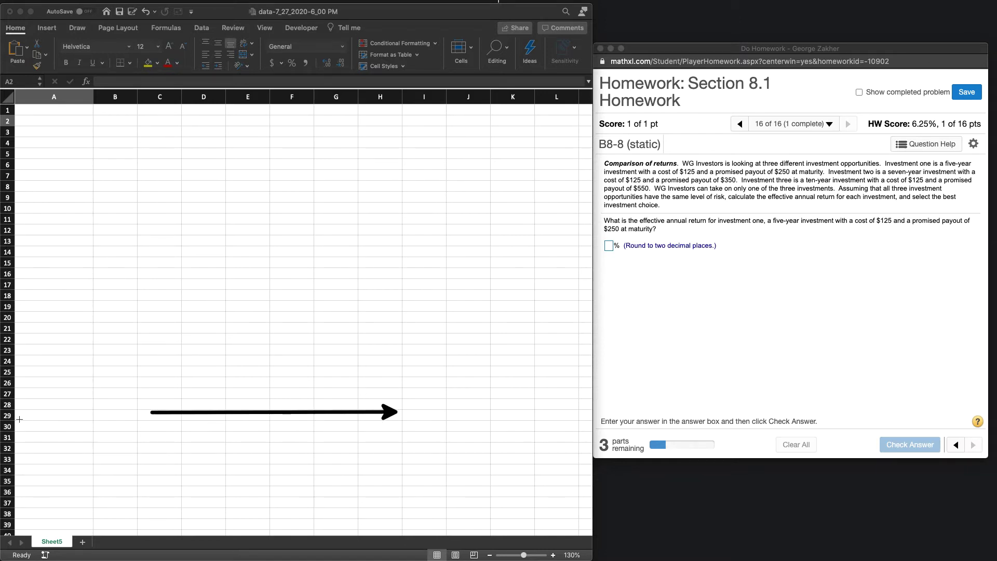
pyautogui.click(156, 437)
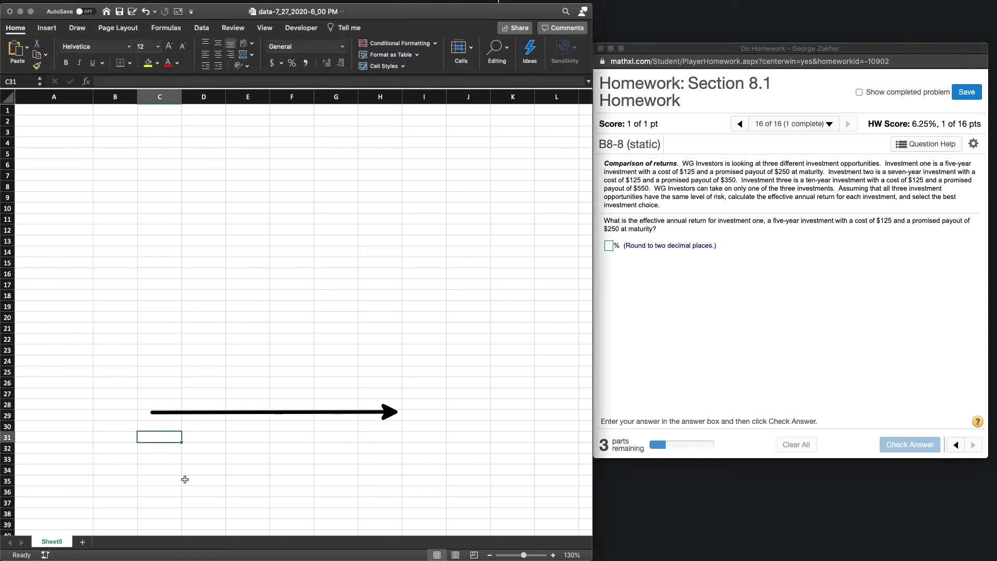
pyautogui.write('125')
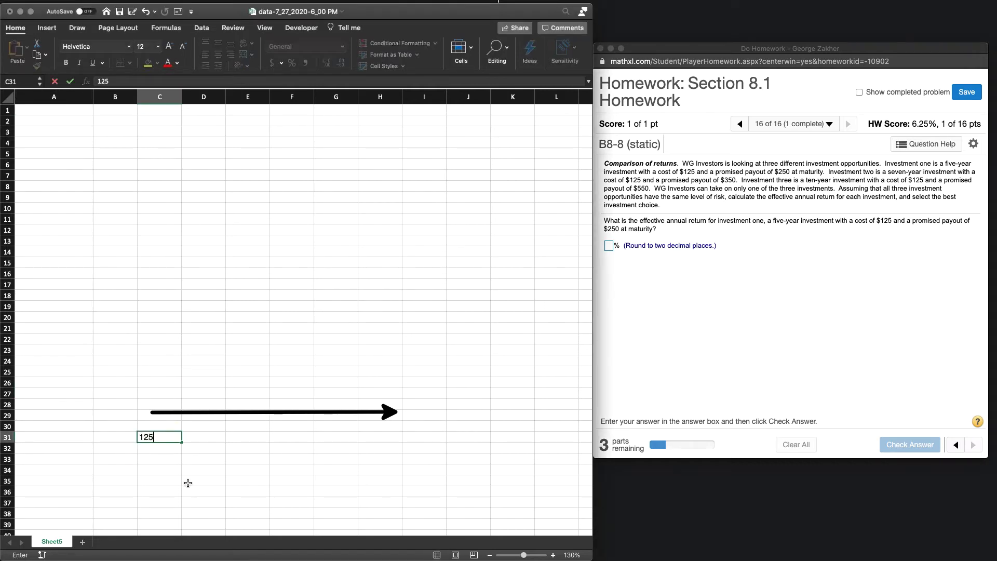
pyautogui.press('Return')
pyautogui.press('Up')
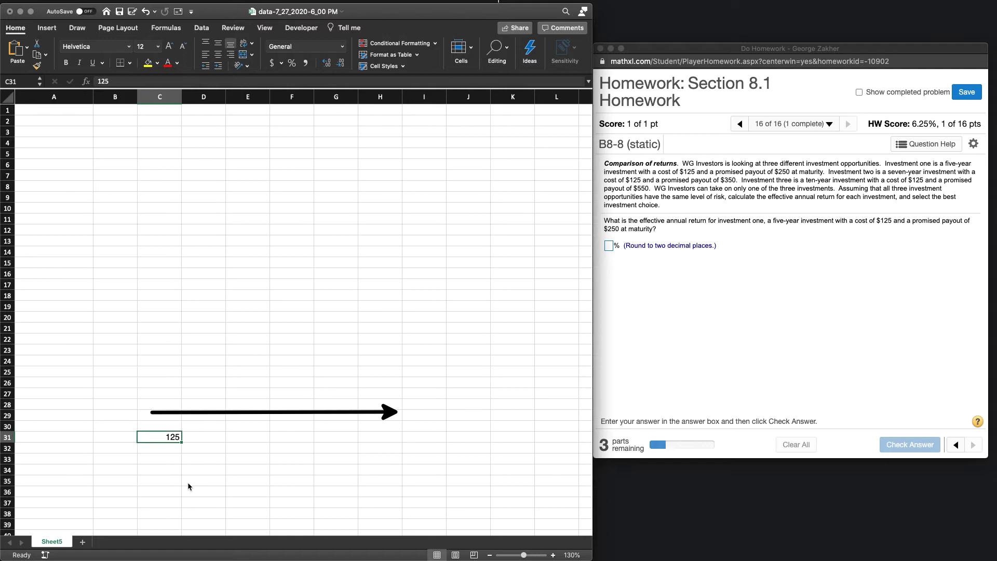
pyautogui.click(369, 437)
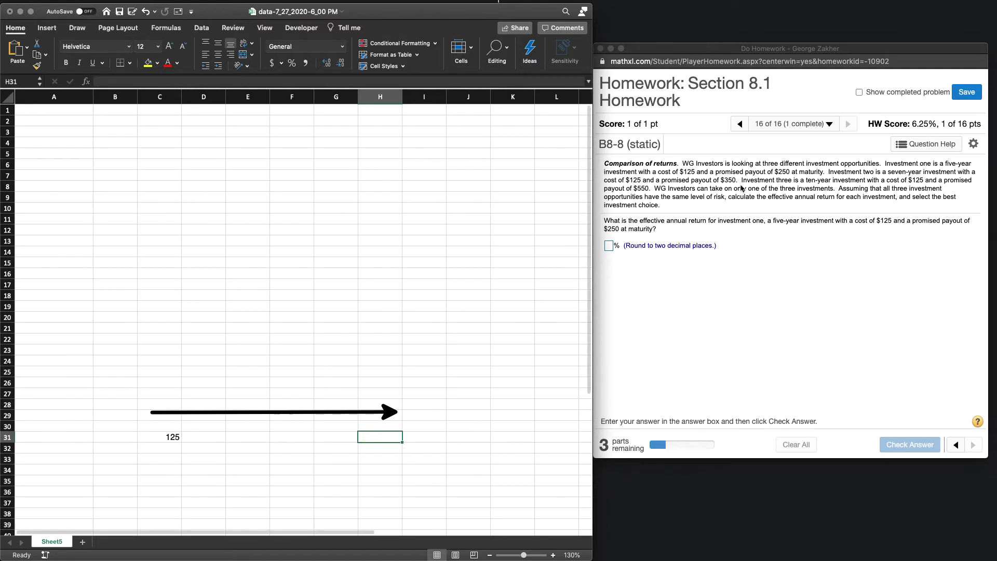
pyautogui.write('250')
pyautogui.press('Return')
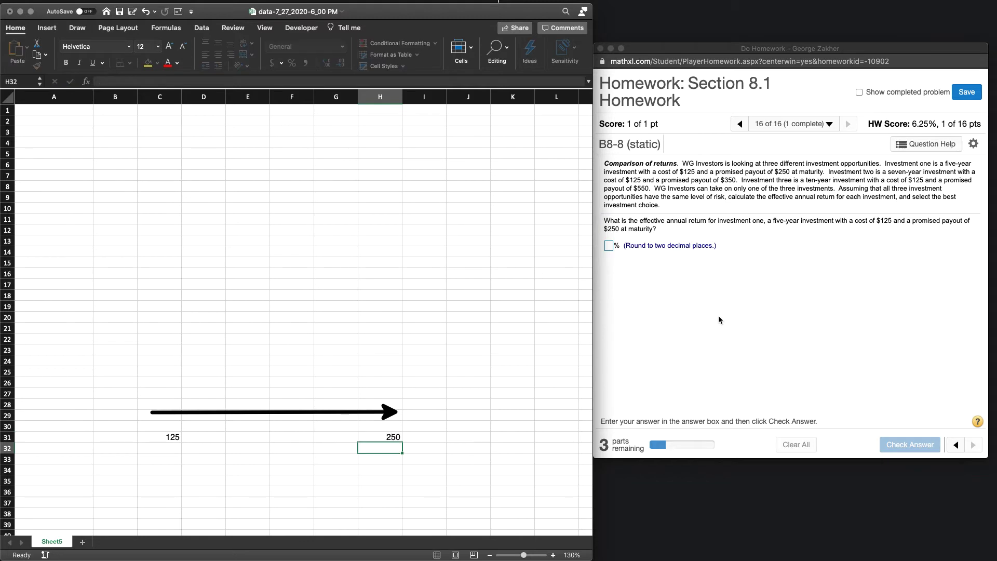
# Enter 5 periods in F32 beneath the middle of the arrow
pyautogui.click(207, 447)
pyautogui.click(233, 447)
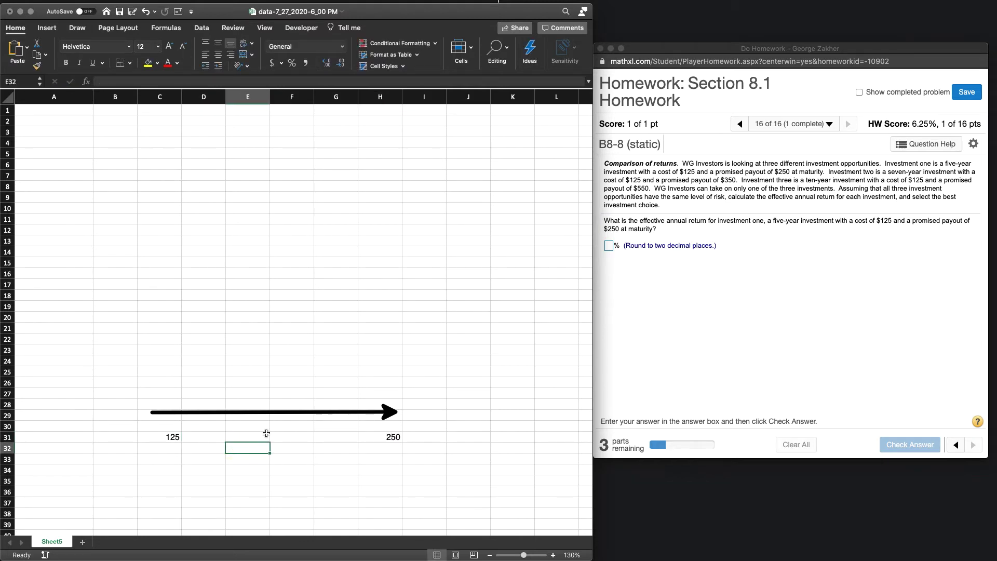
pyautogui.click(281, 448)
pyautogui.write('n\\')
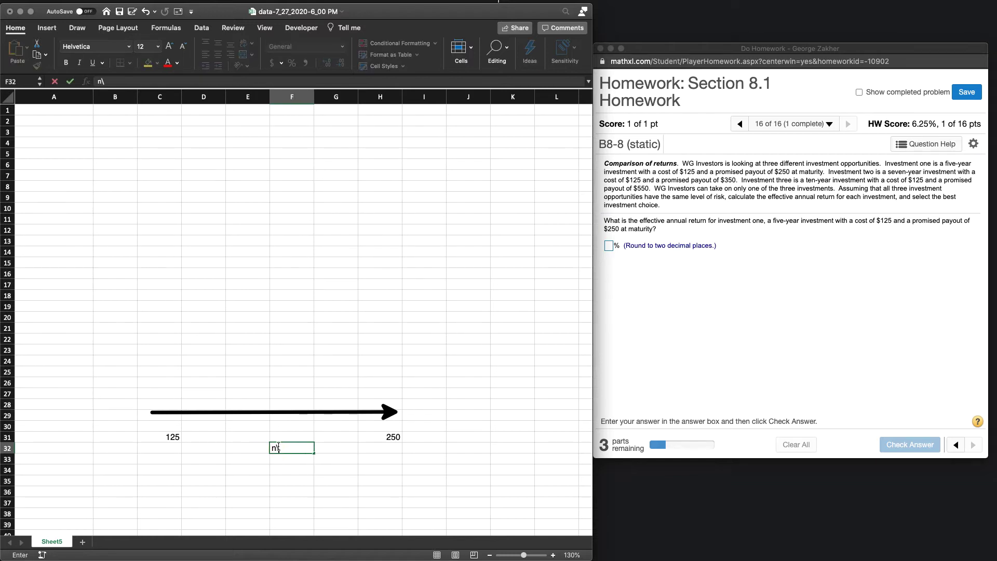
pyautogui.press('BackSpace')
pyautogui.press('BackSpace')
pyautogui.write('5')
pyautogui.press('Return')
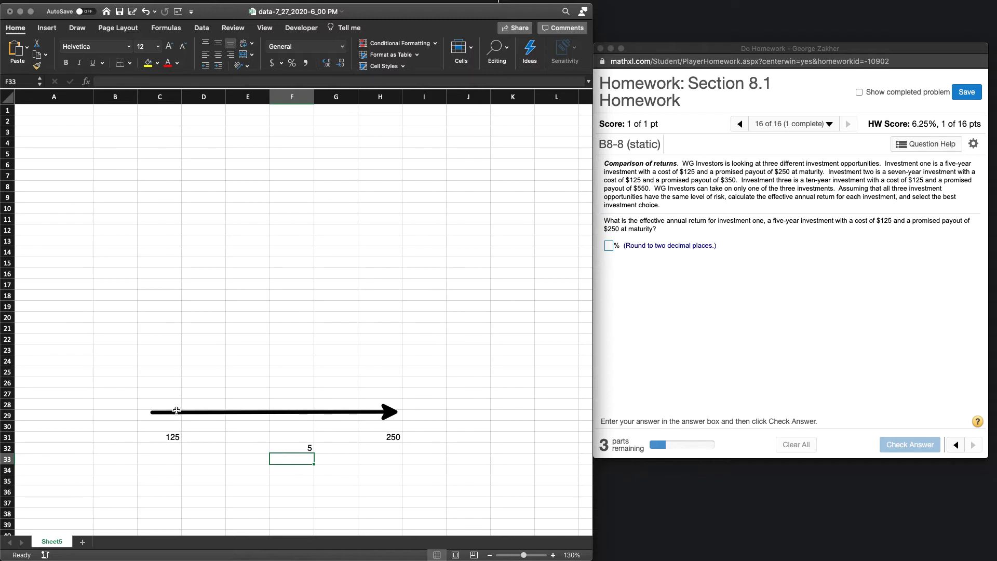
pyautogui.click(216, 455)
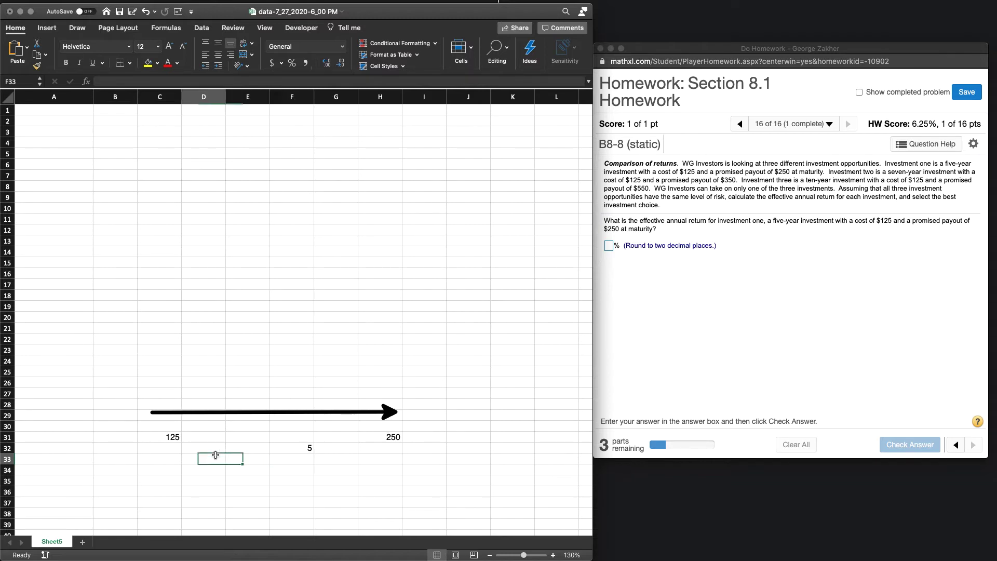
pyautogui.click(240, 465)
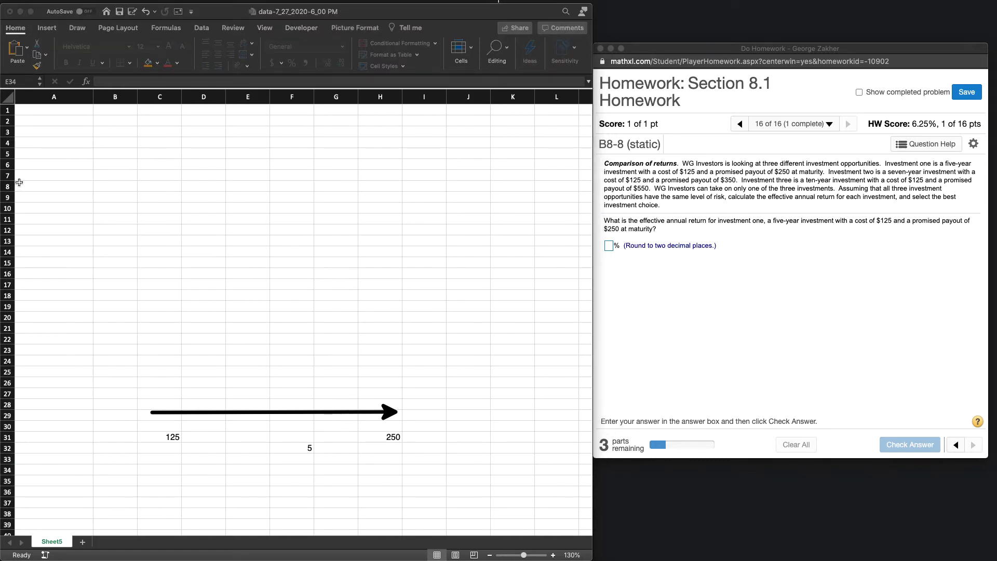
# Paste the HPR formula image at J2 and nudge it slightly left
pyautogui.click(467, 120)
pyautogui.click(468, 120)
pyautogui.press('super+v')
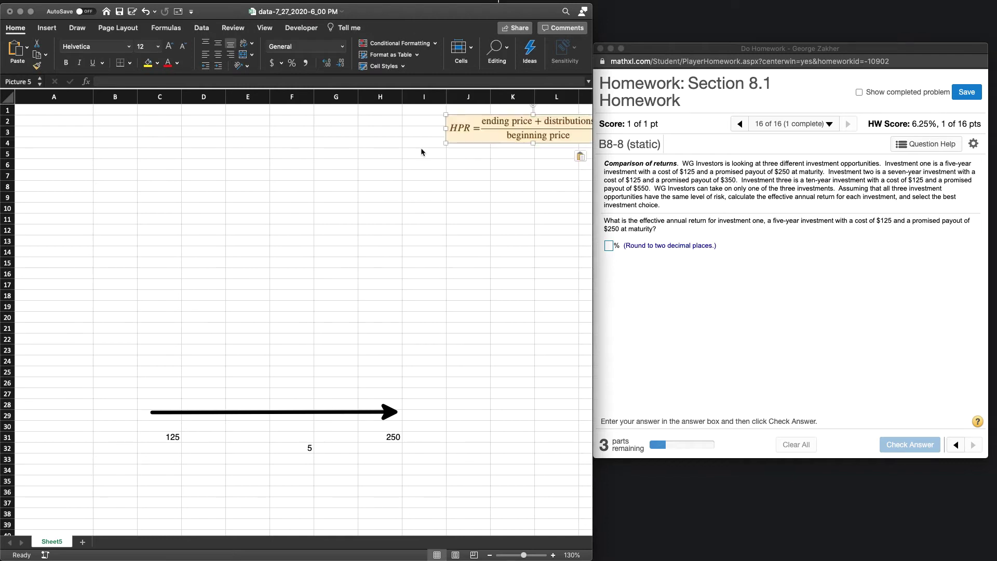
pyautogui.moveTo(530, 135); pyautogui.dragTo(482, 139)
pyautogui.click(457, 163)
pyautogui.click(454, 177)
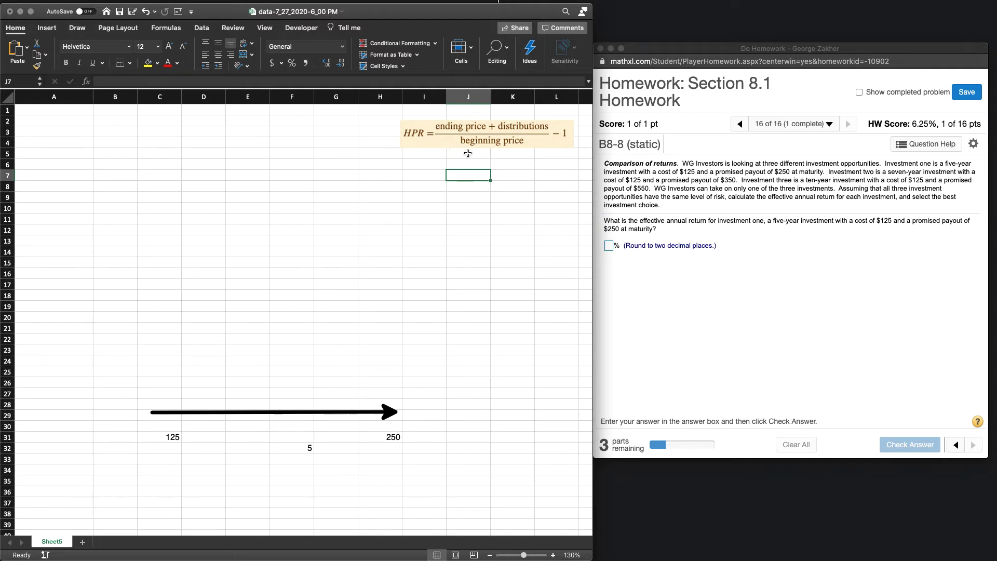
# Add the labels ending, dist and beginning in A5, A6 and A7
pyautogui.click(40, 144)
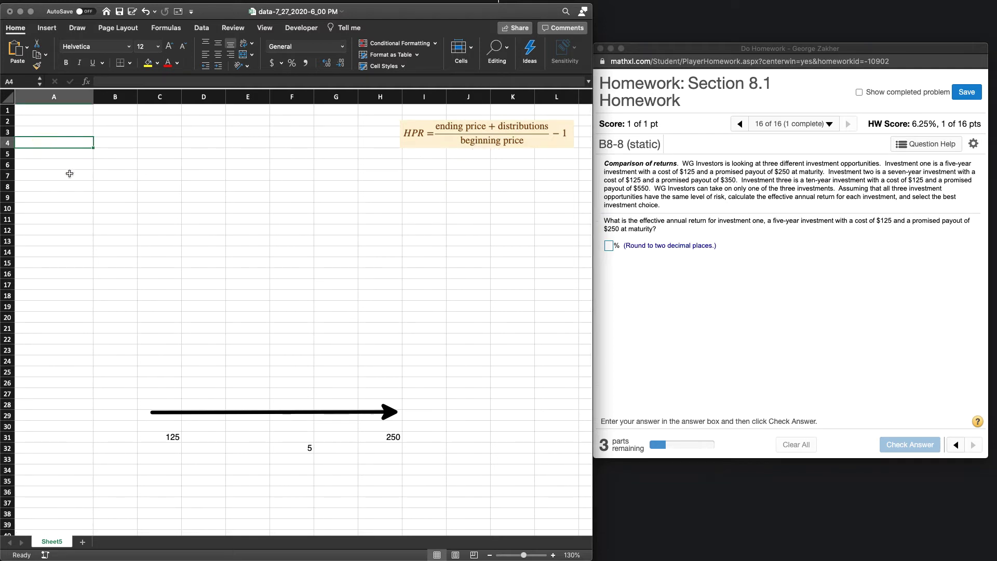
pyautogui.press('Return')
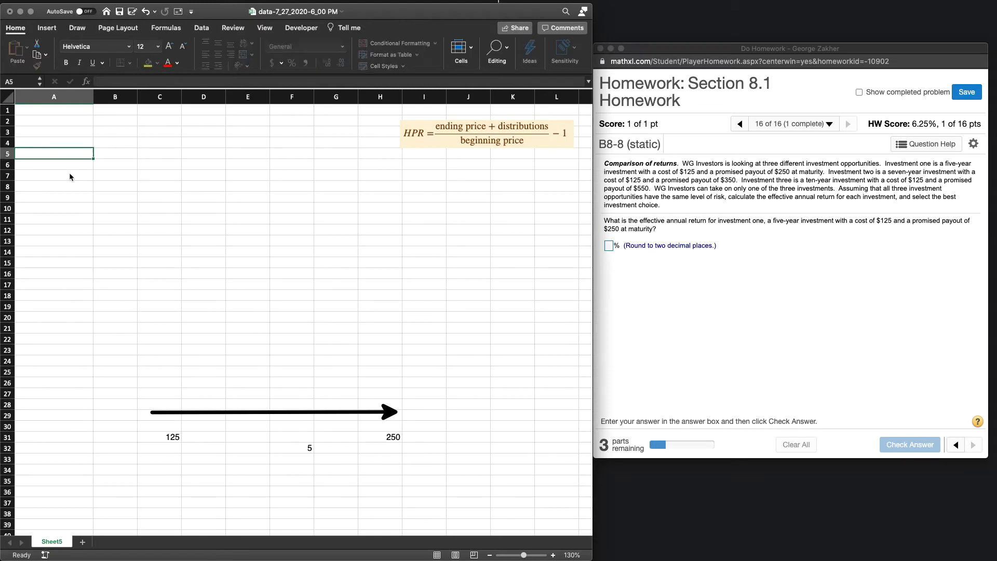
pyautogui.write('ending')
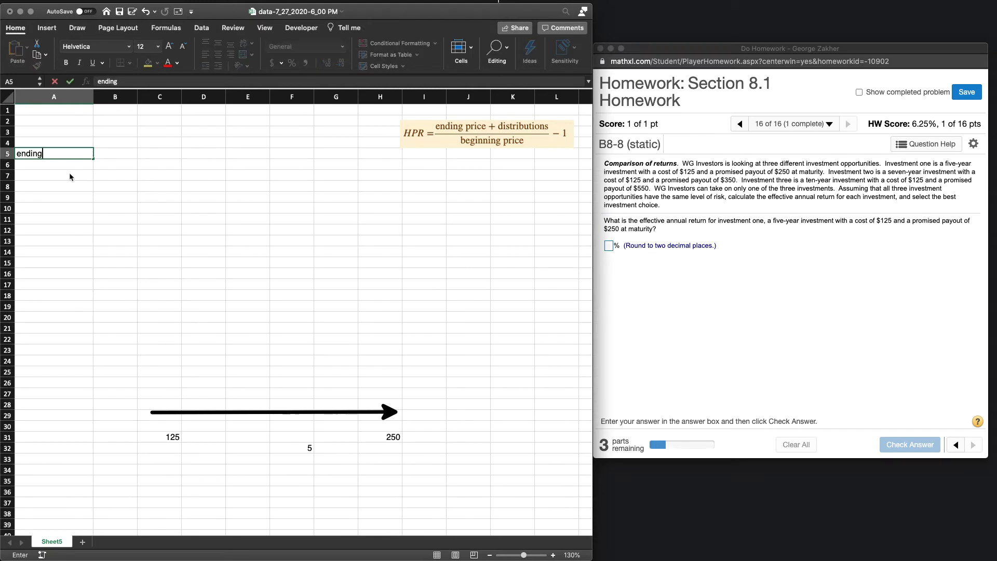
pyautogui.press('Return')
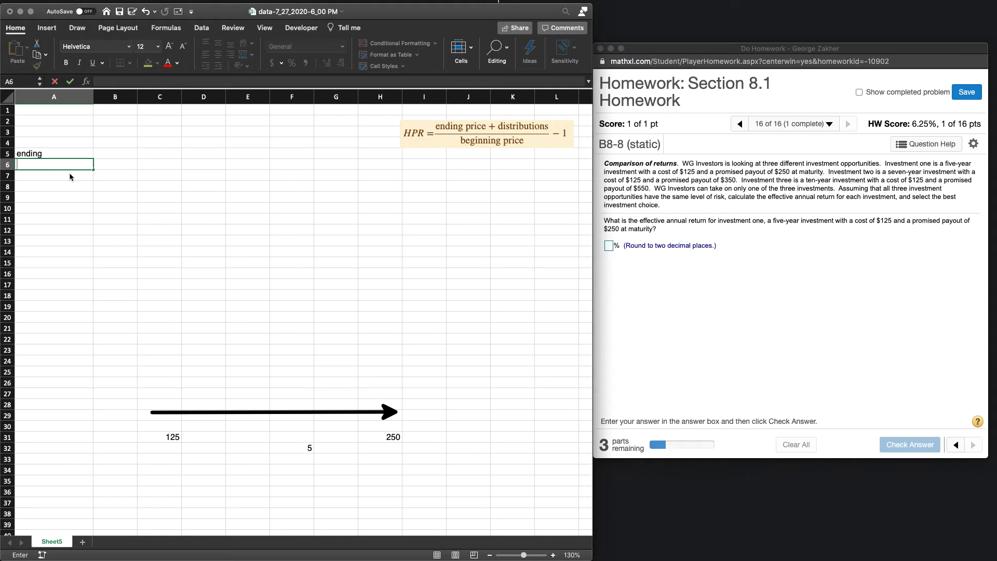
pyautogui.write('dist')
pyautogui.press('Return')
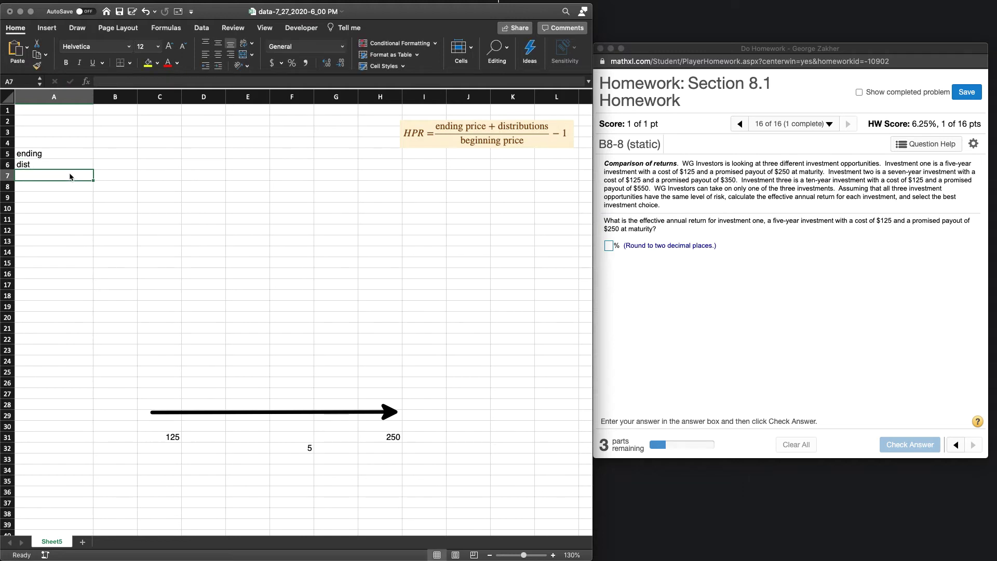
pyautogui.write('beginii')
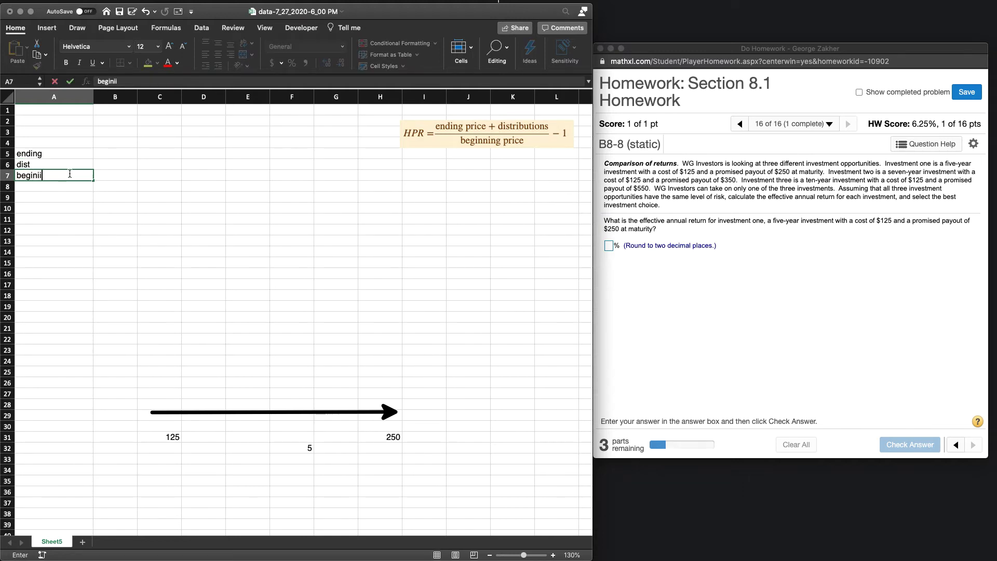
pyautogui.press('BackSpace')
pyautogui.press('BackSpace')
pyautogui.write('ning')
pyautogui.press('Return')
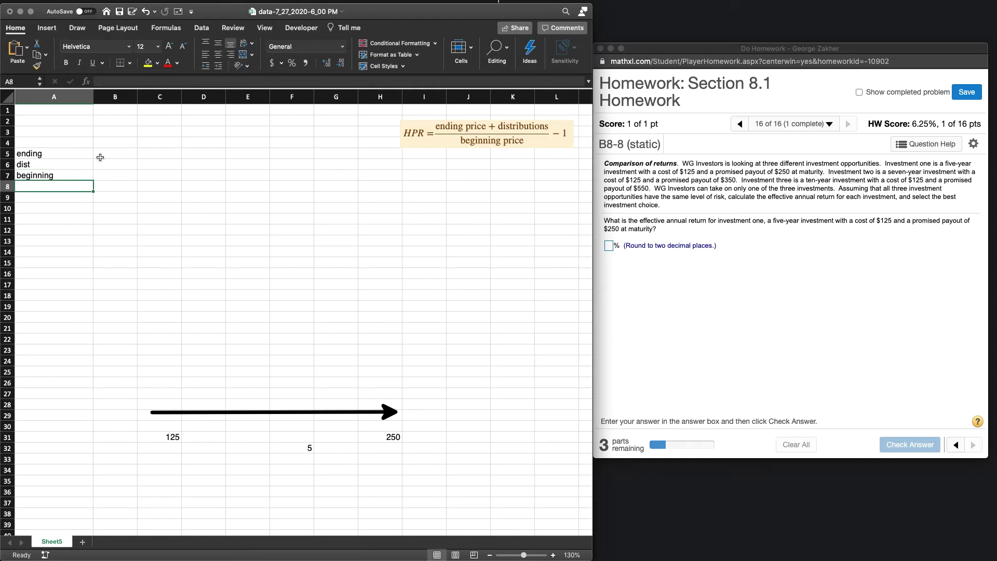
pyautogui.click(111, 155)
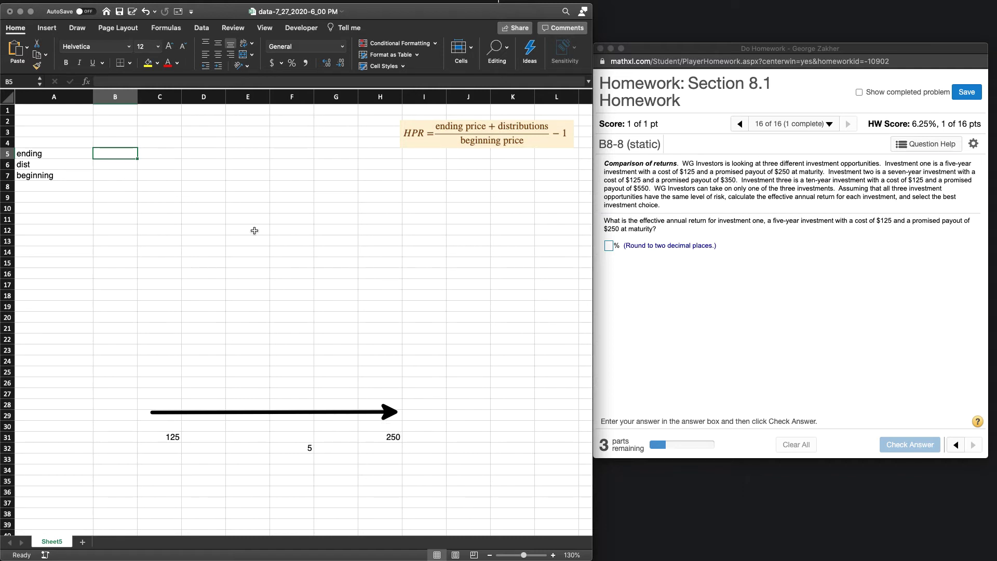
# Fill B5, B6 and B7 with 250, 0 and 125
pyautogui.write('250')
pyautogui.press('Return')
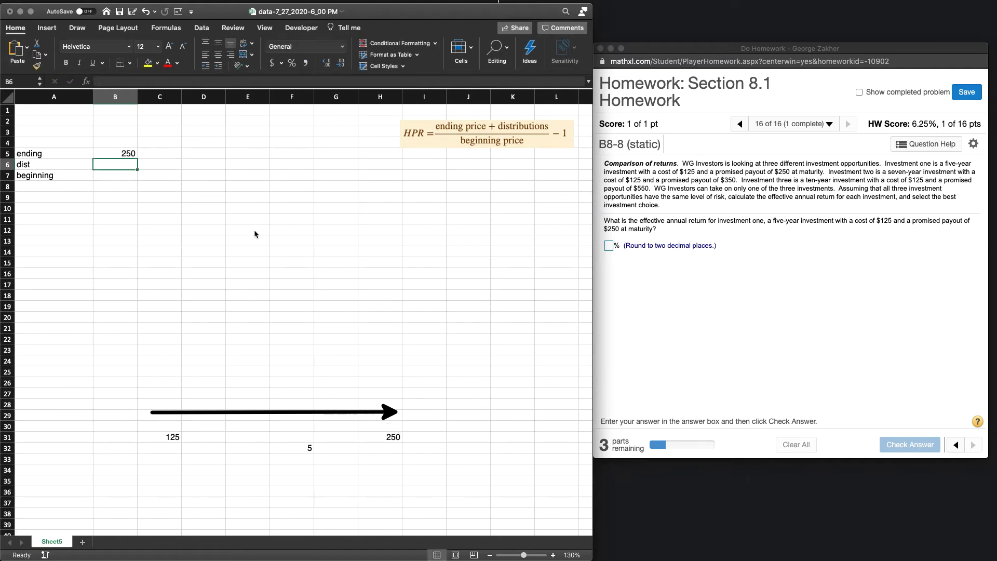
pyautogui.write('0')
pyautogui.press('Return')
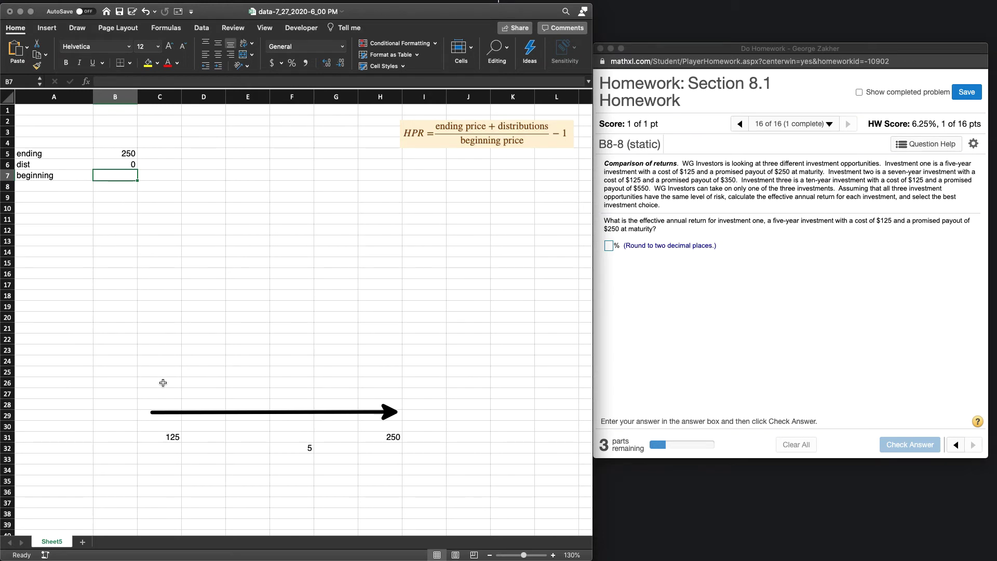
pyautogui.write('125')
pyautogui.press('Return')
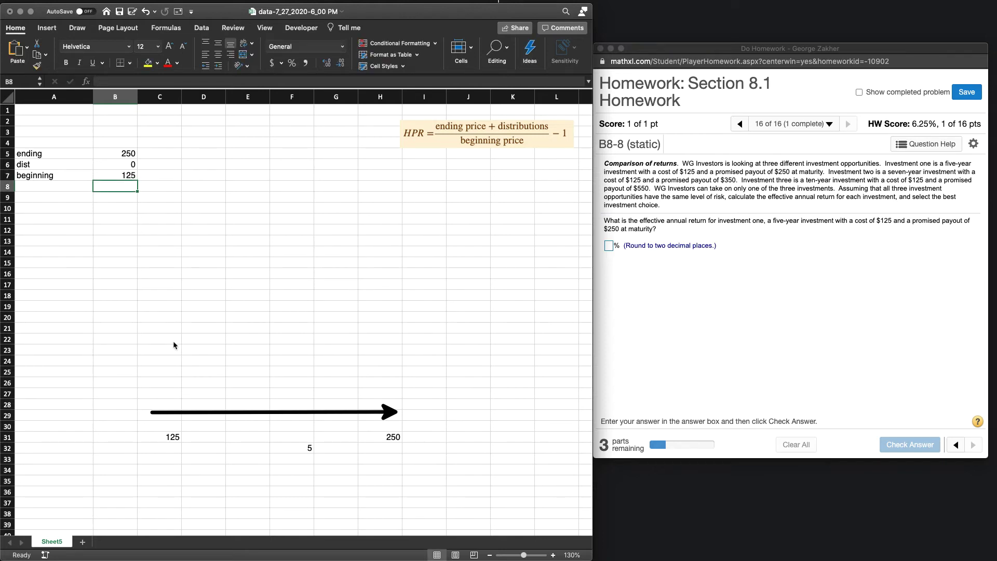
pyautogui.press('Down')
pyautogui.press('Left')
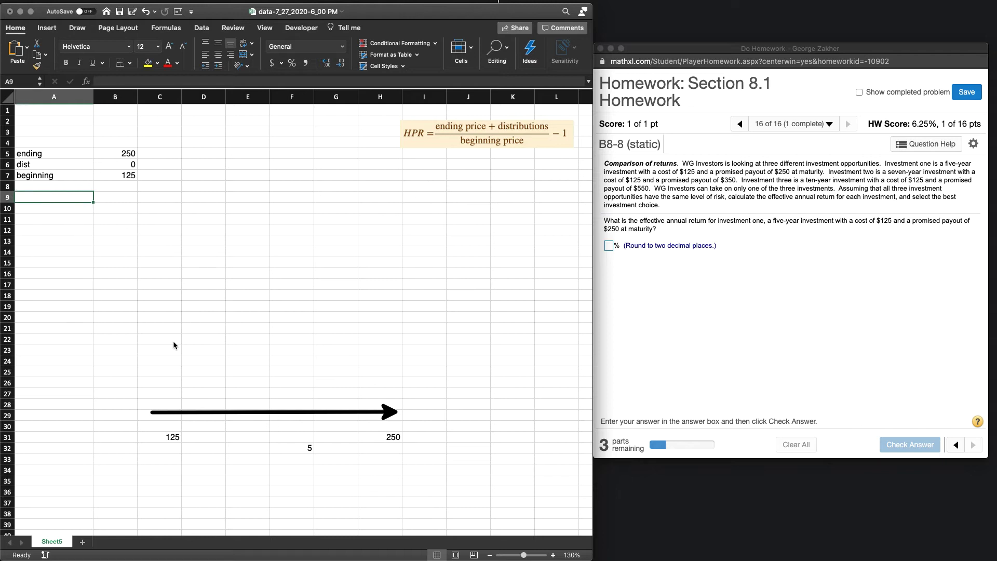
# Label A9 'HBR' and start B9's formula as (B5+B6)/B7
pyautogui.write('HBR')
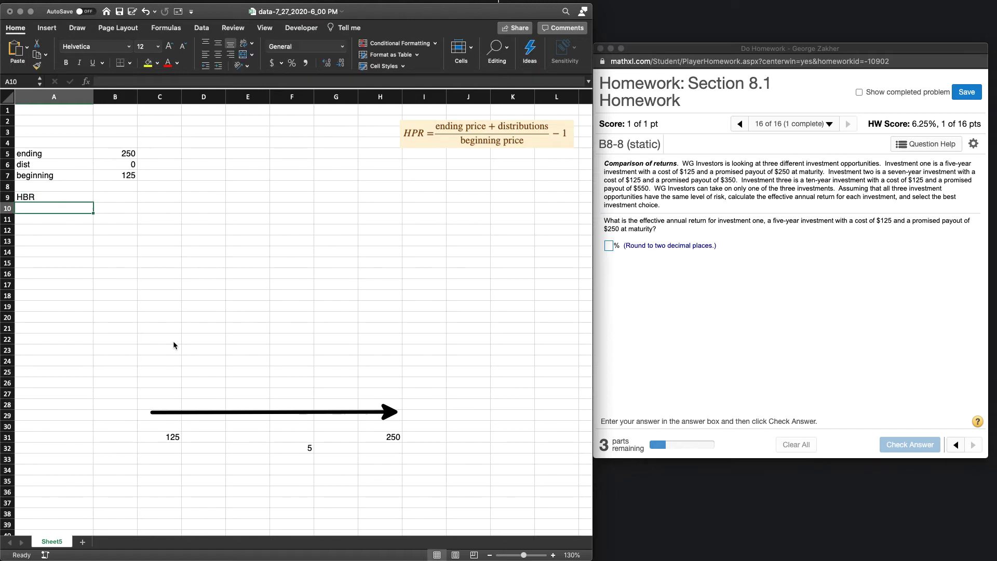
pyautogui.press('Tab')
pyautogui.write('=')
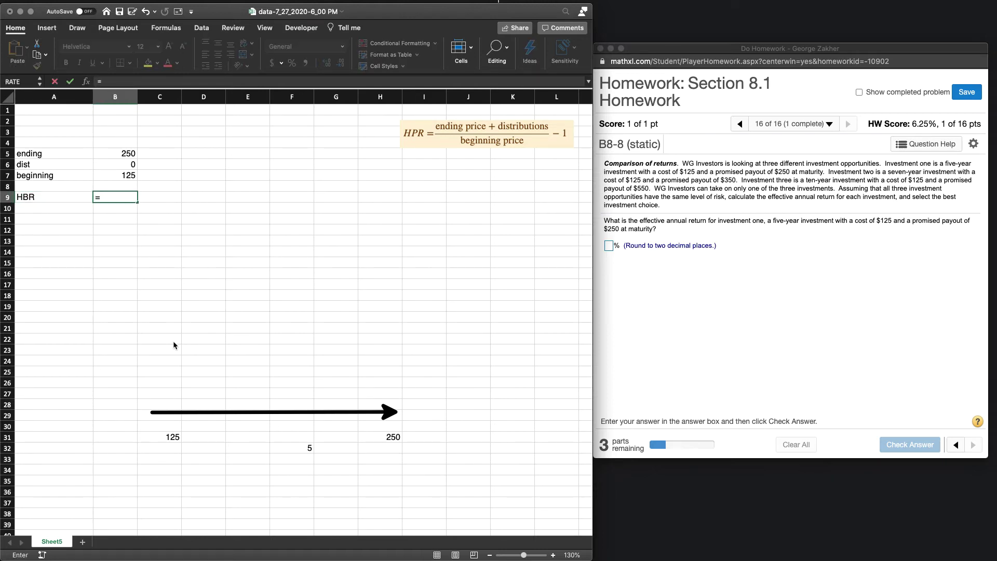
pyautogui.write('(')
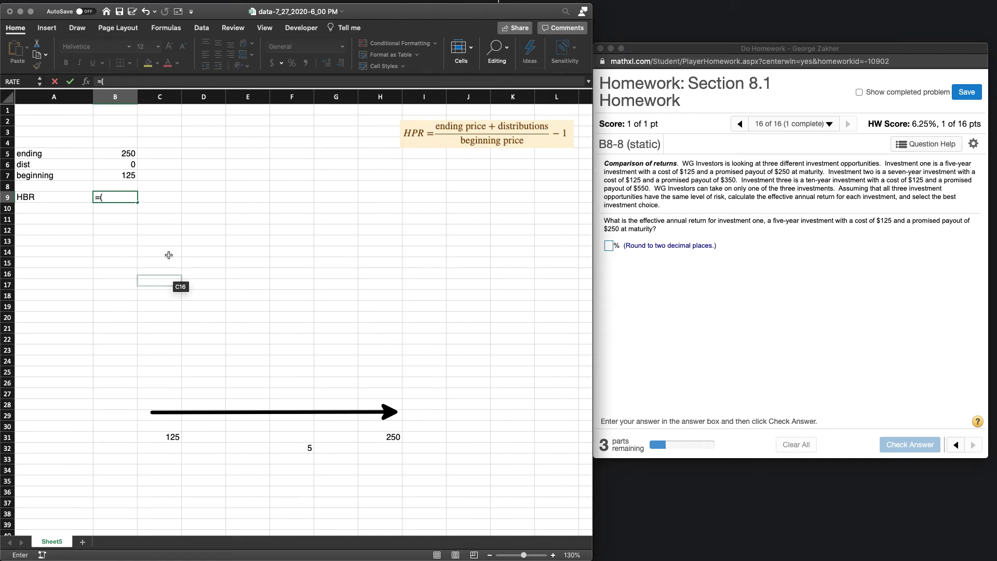
pyautogui.click(110, 155)
pyautogui.write('+')
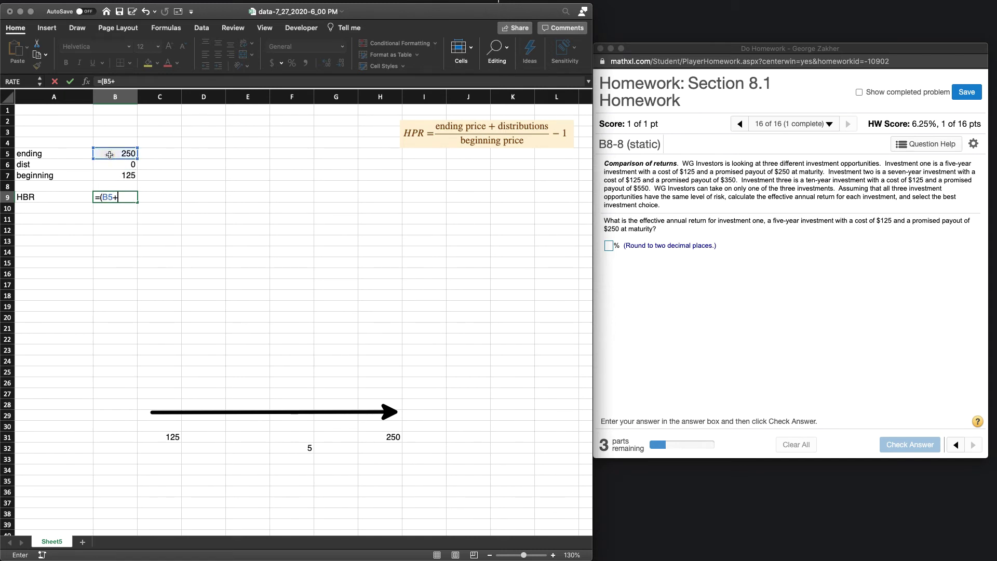
pyautogui.click(106, 165)
pyautogui.write(')/')
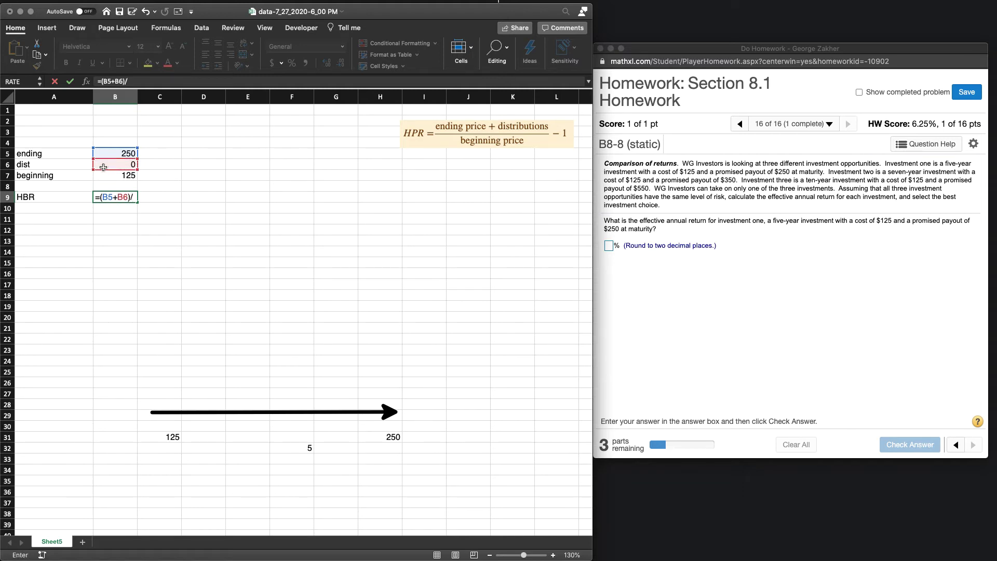
pyautogui.click(101, 175)
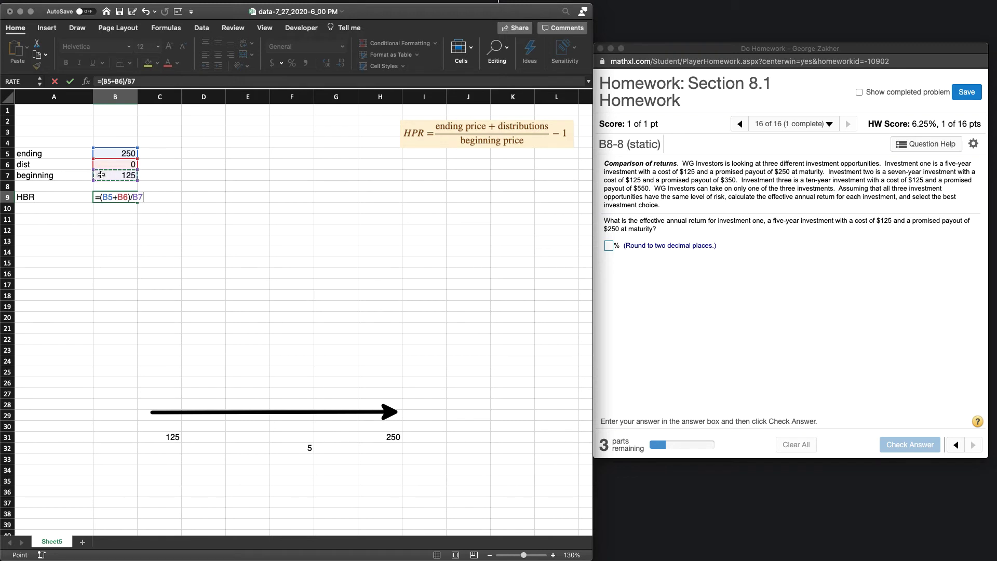
pyautogui.write(')')
# Complete B9 as =((B5+B6)/B7)-1, which returns 1
pyautogui.click(103, 82)
pyautogui.write('(')
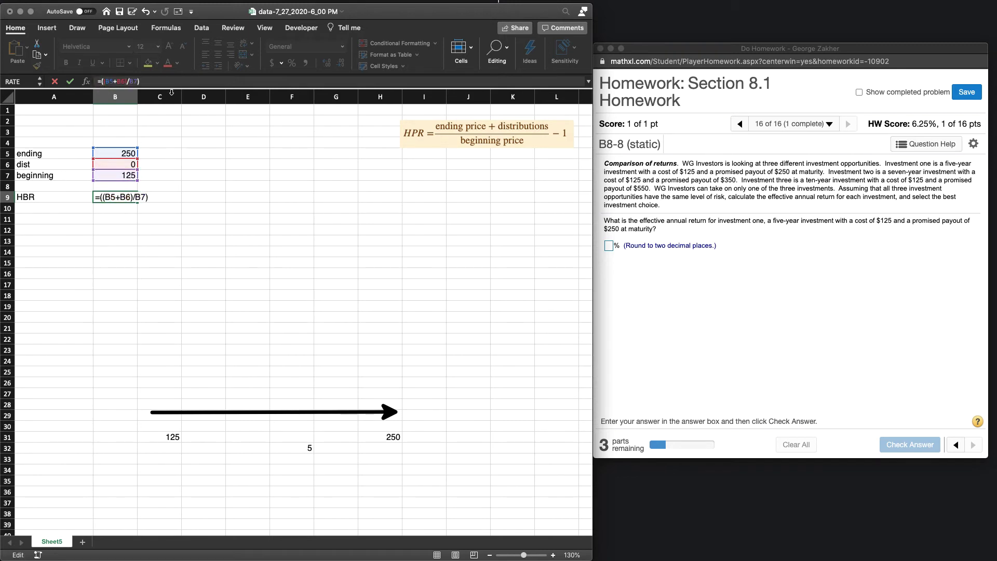
pyautogui.click(166, 80)
pyautogui.write('-1')
pyautogui.press('Return')
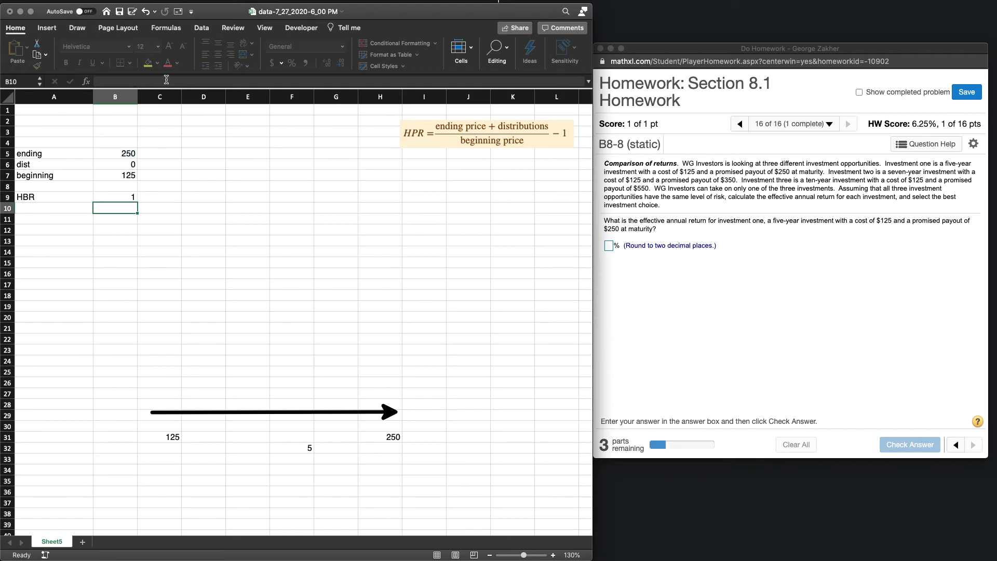
pyautogui.click(130, 218)
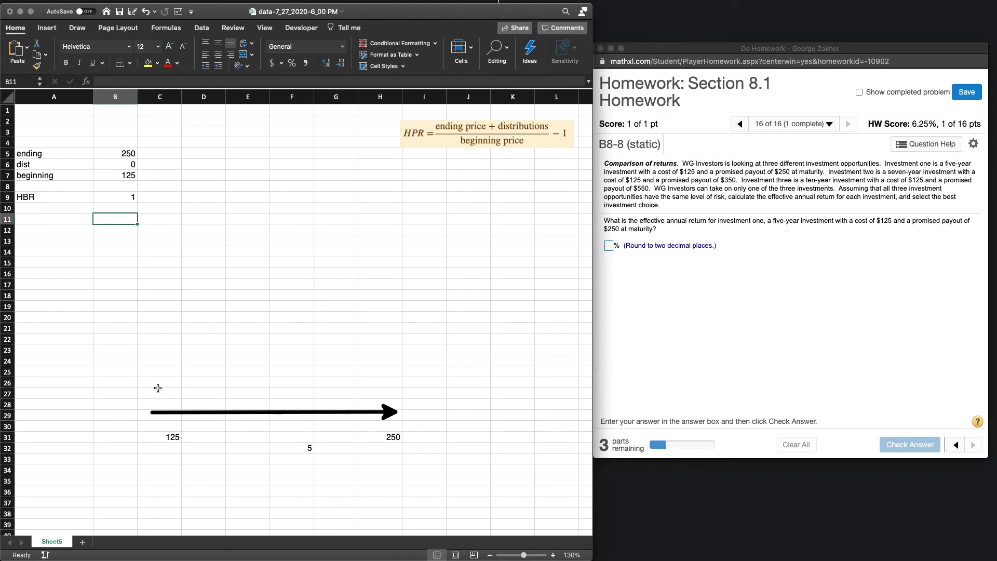
pyautogui.click(114, 197)
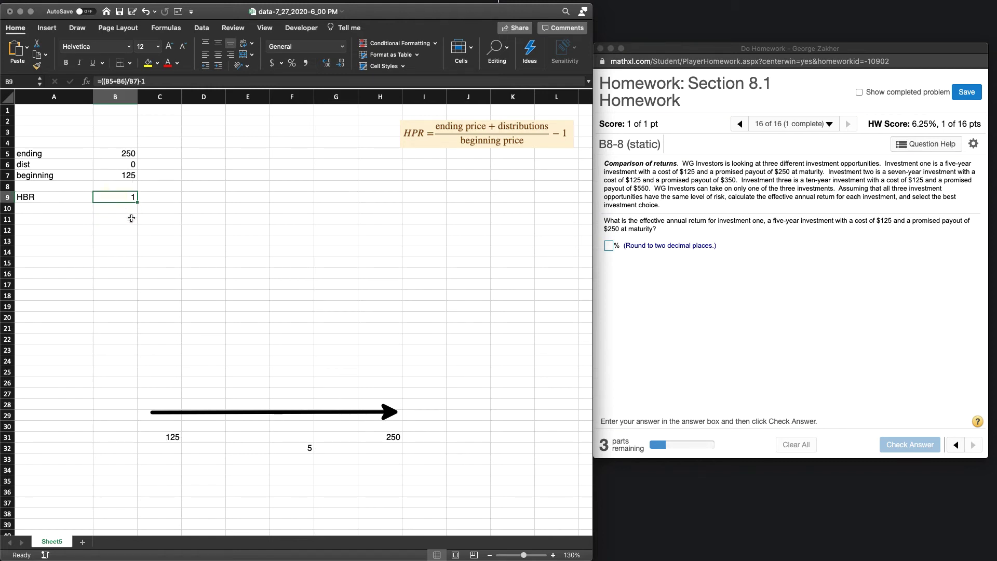
pyautogui.click(54, 217)
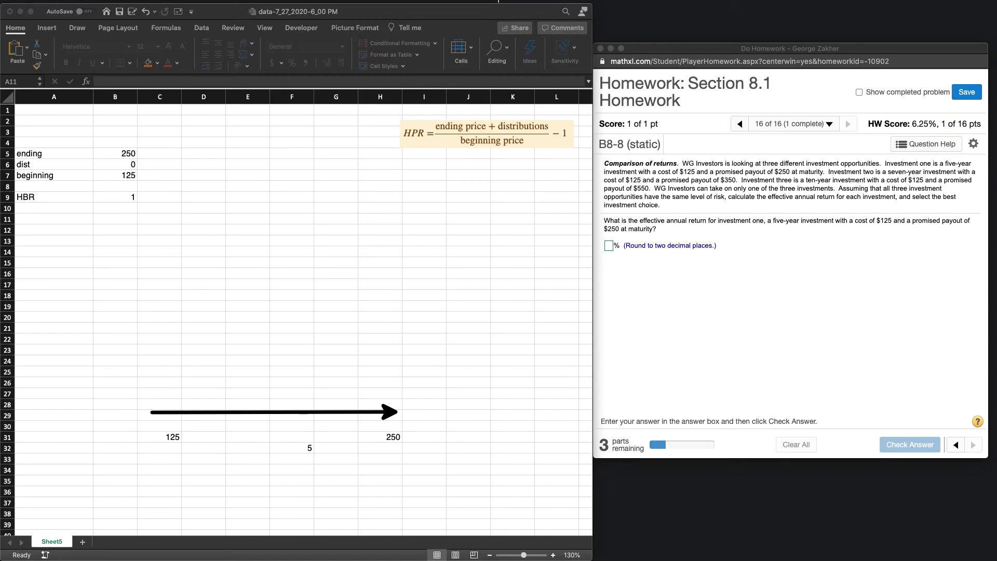
# Paste the EAR = (1 + HPR)^(1/n) − 1 image at F2, aligned beside the HPR image
pyautogui.click(309, 118)
pyautogui.press('super+v')
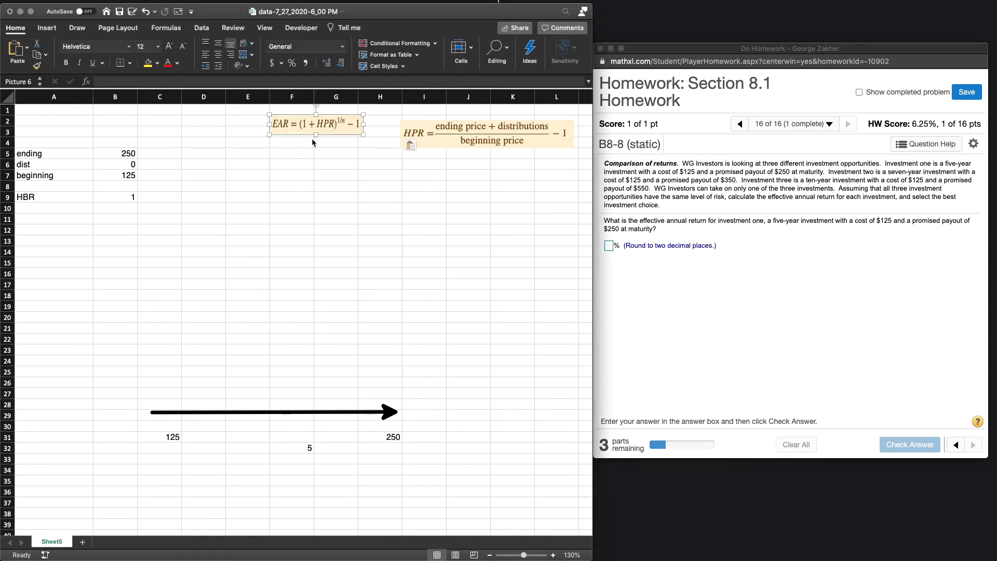
pyautogui.moveTo(313, 123); pyautogui.dragTo(321, 128)
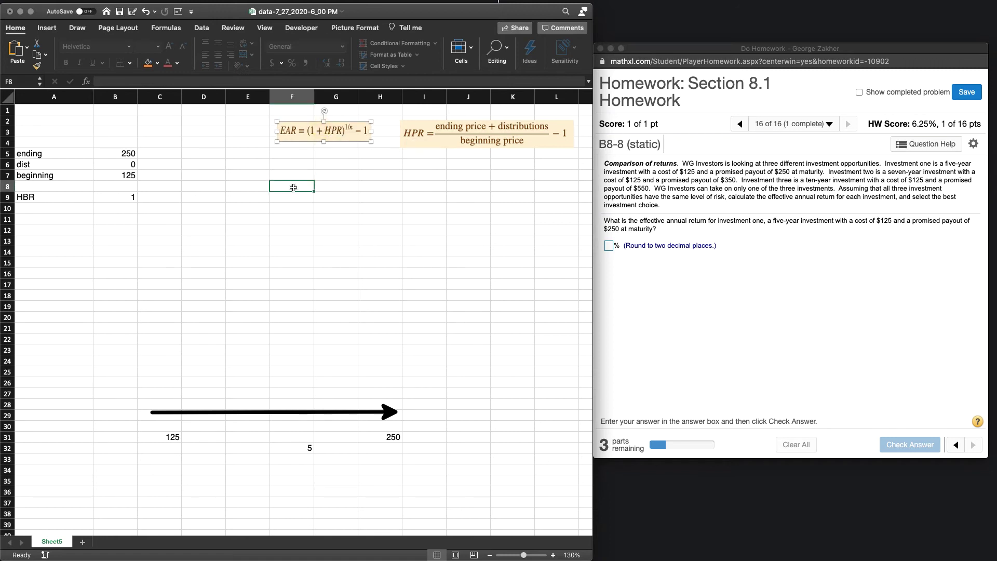
pyautogui.click(293, 187)
pyautogui.click(72, 219)
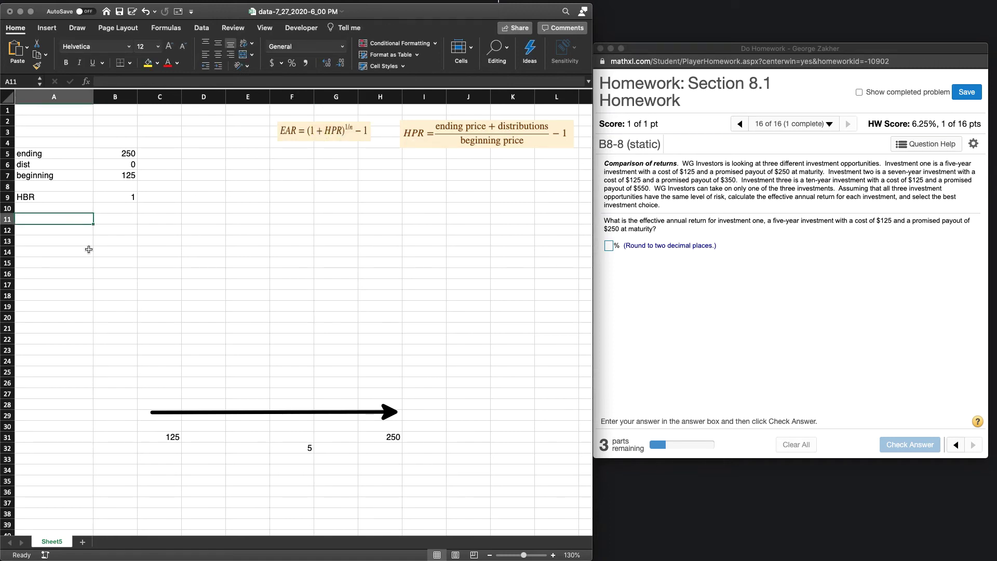
# Enter the label n in A11 with 5 in B11, then start a formula in B13
pyautogui.write('n')
pyautogui.press('Tab')
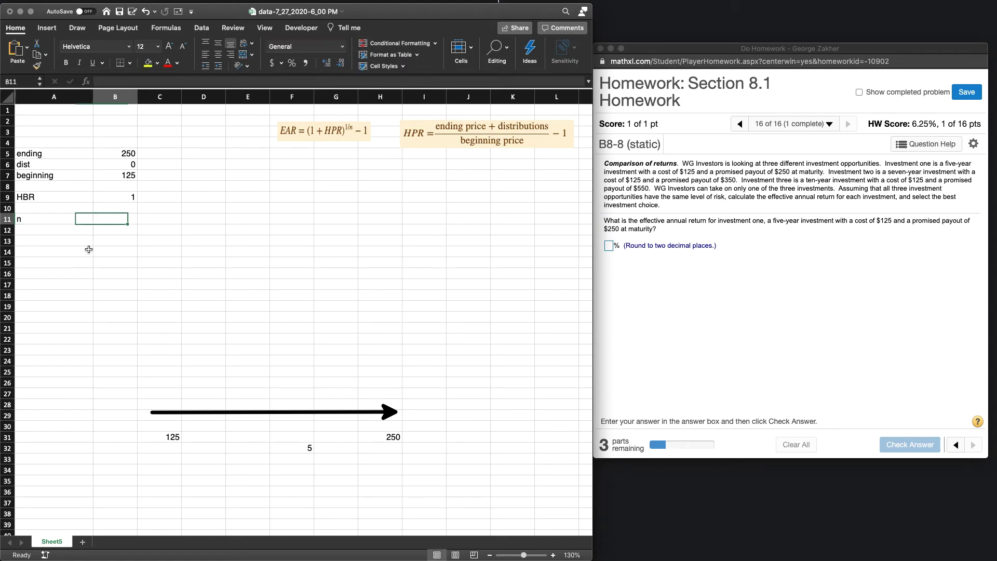
pyautogui.write('5')
pyautogui.press('Return')
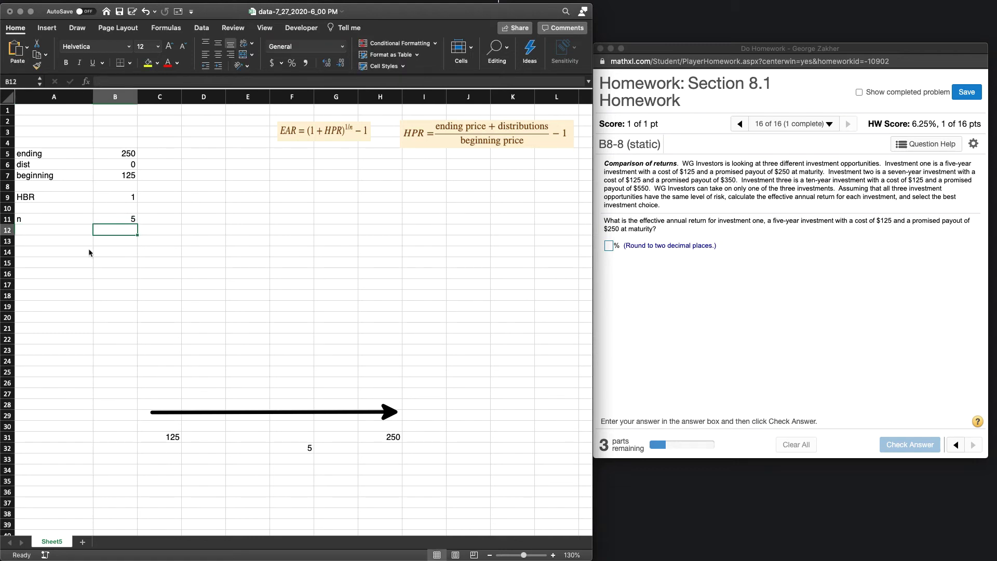
pyautogui.click(89, 250)
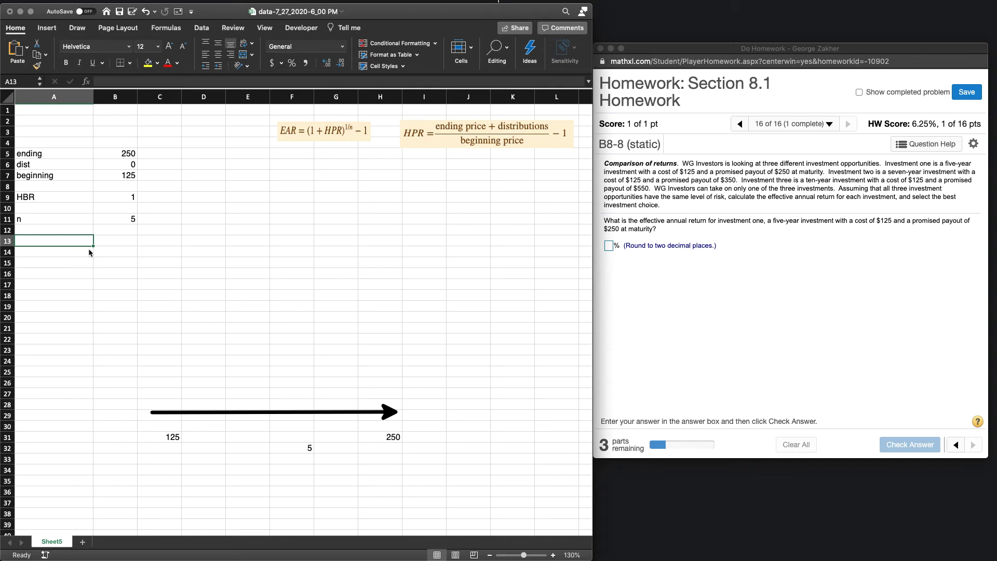
pyautogui.press('Right')
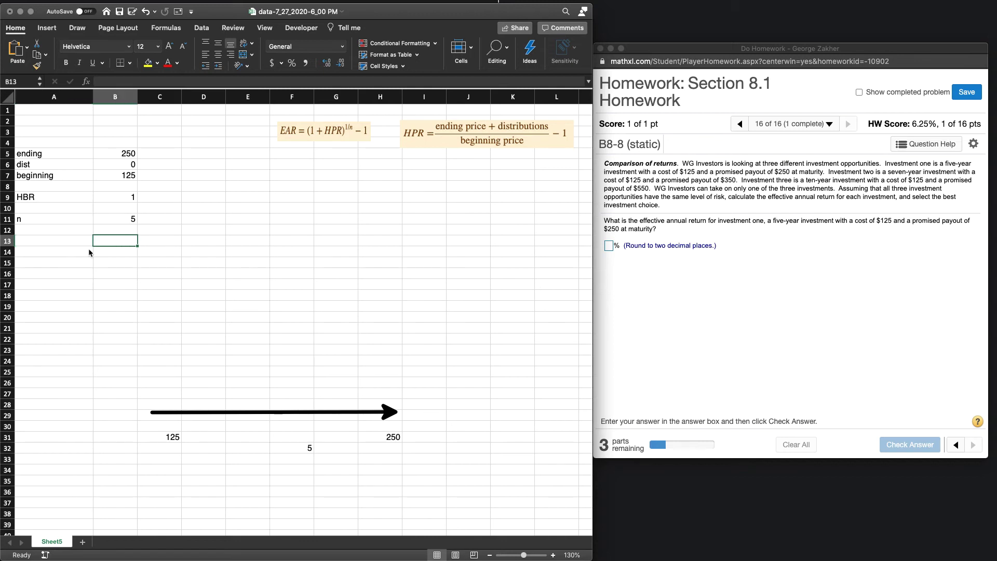
pyautogui.write('=')
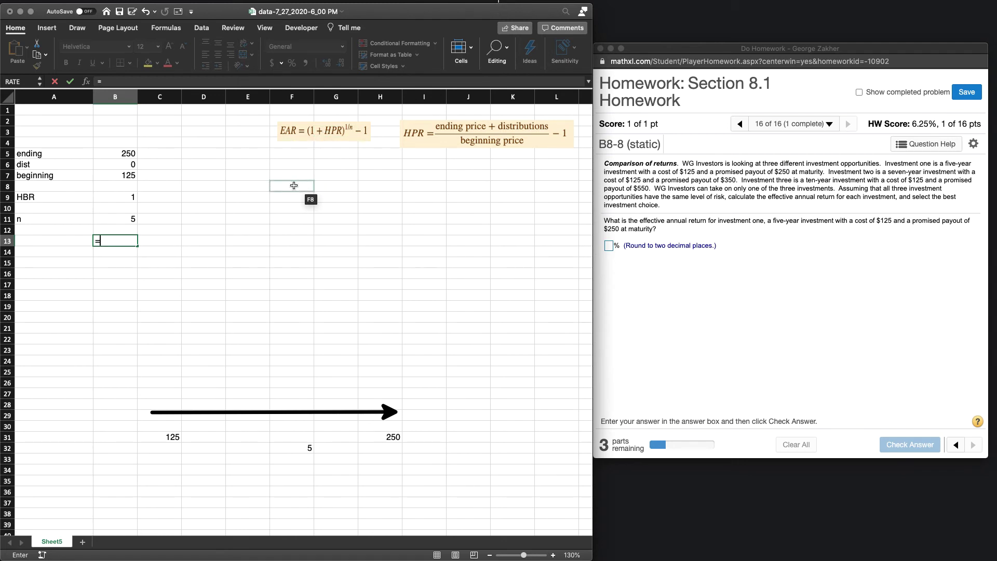
# Enter =(1+B9)^(1/B11)-1 in B13 for the effective annual rate
pyautogui.write('(1+')
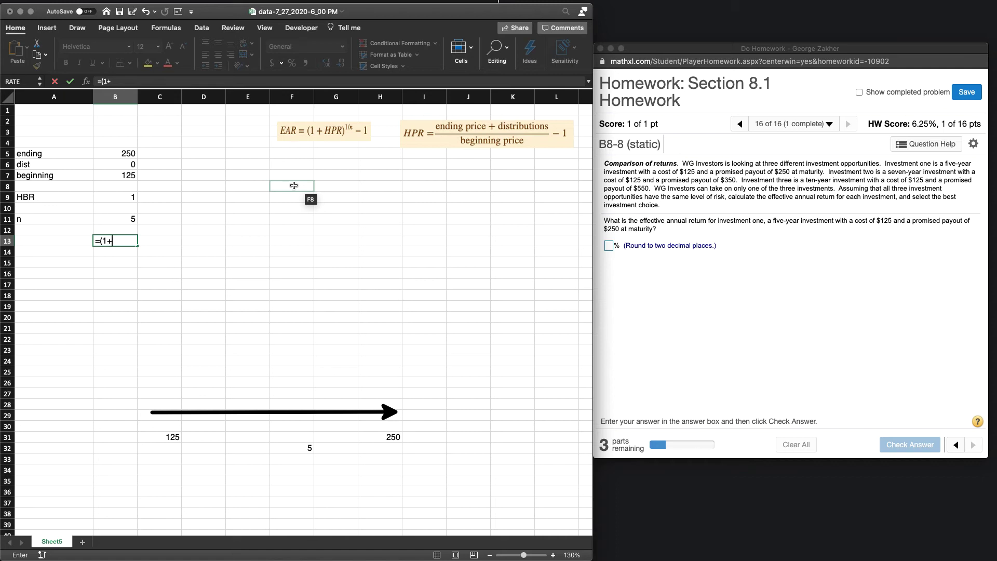
pyautogui.click(124, 197)
pyautogui.write(')')
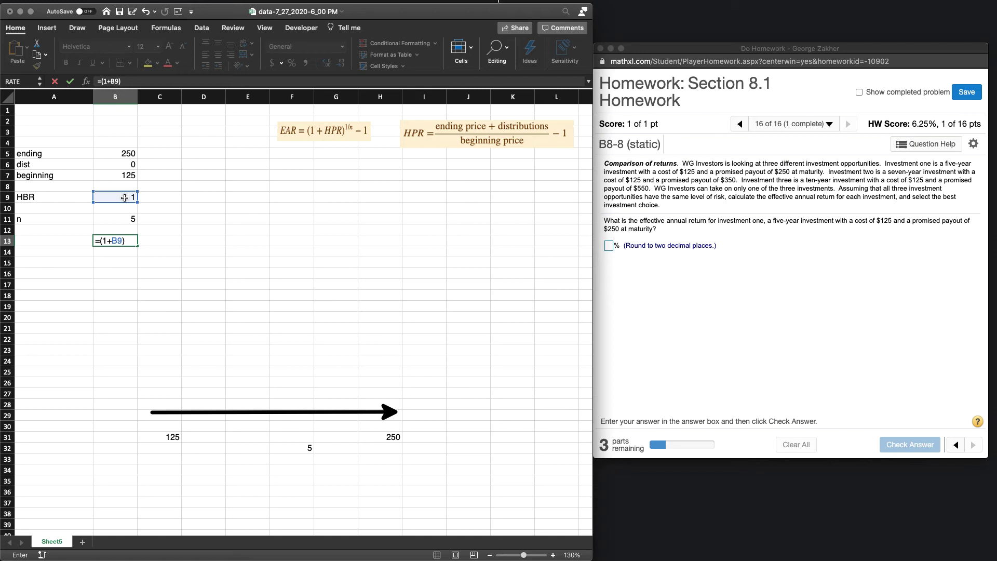
pyautogui.write('^(1/')
pyautogui.click(98, 218)
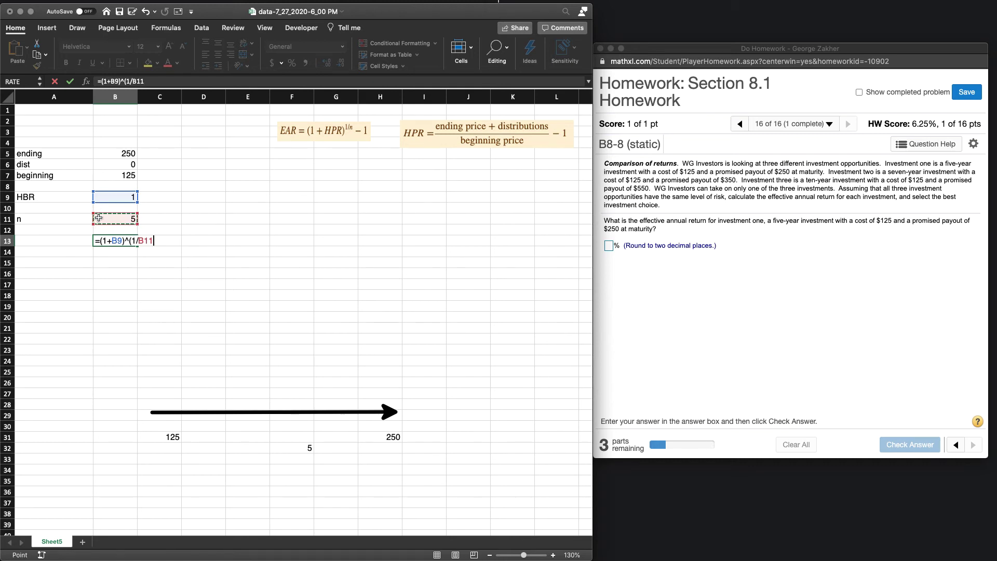
pyautogui.write(')-1')
pyautogui.press('Return')
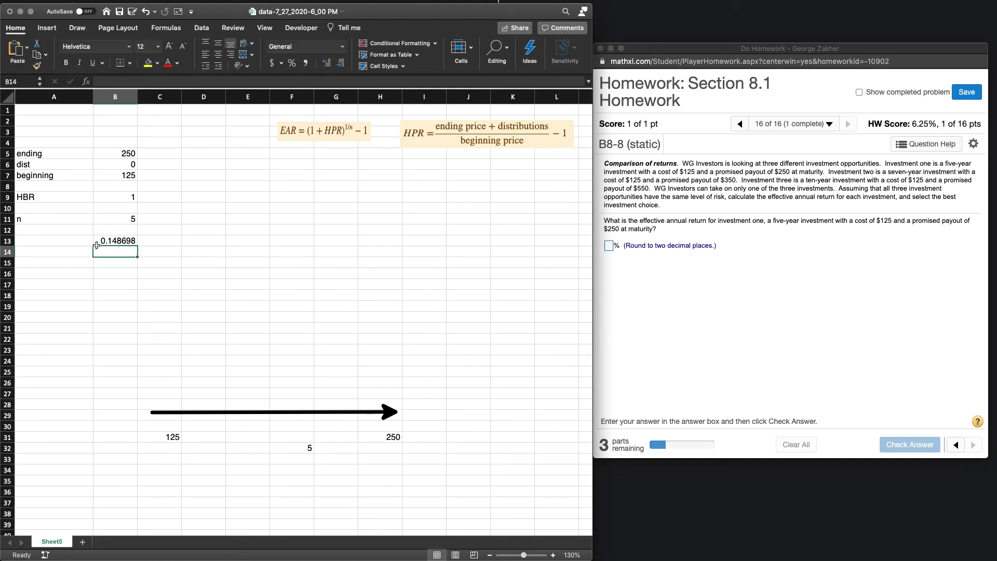
# Format B13 as a percentage with two decimals, showing 14.87%
pyautogui.click(98, 241)
pyautogui.click(291, 63)
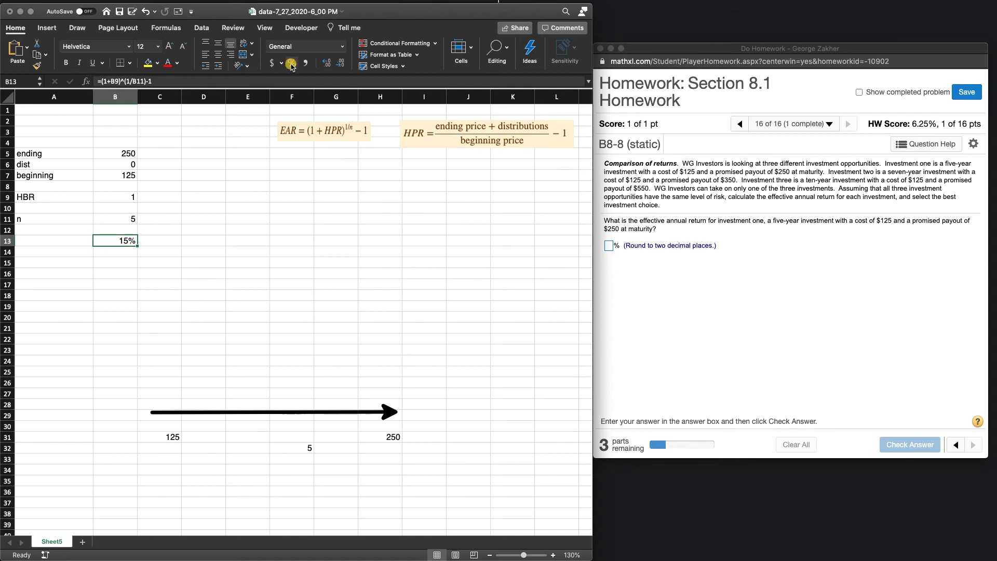
pyautogui.click(326, 63)
pyautogui.click(326, 63)
pyautogui.click(623, 260)
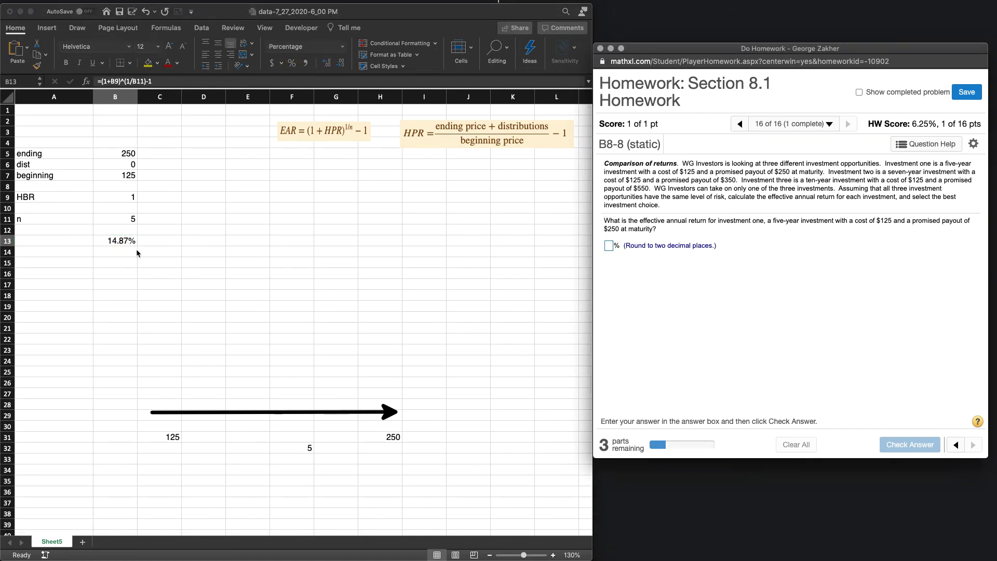
pyautogui.click(72, 241)
pyautogui.click(71, 242)
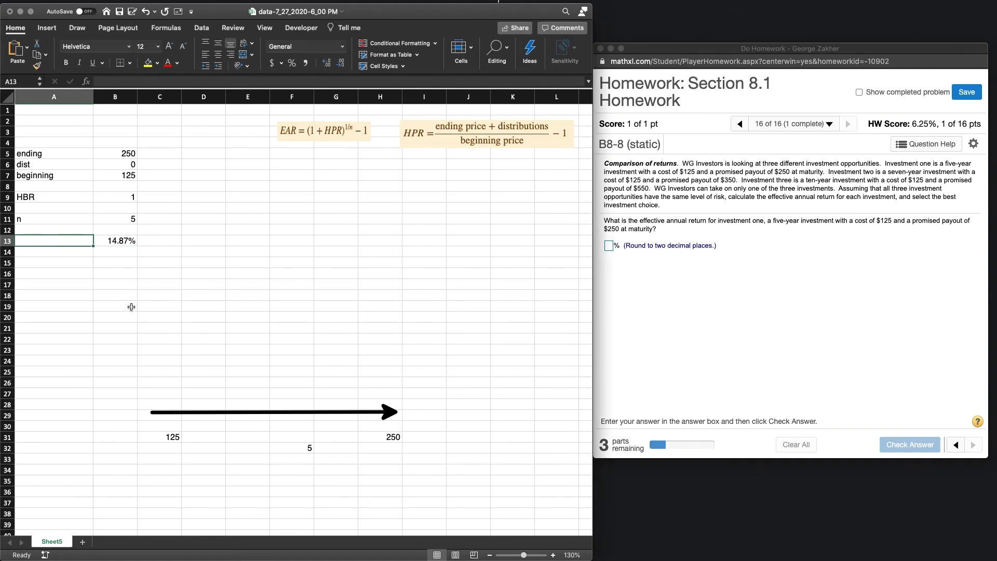
# Label A13 'EAR' and add the column headers one, two and three in B3 to D3
pyautogui.write('EAR')
pyautogui.press('Return')
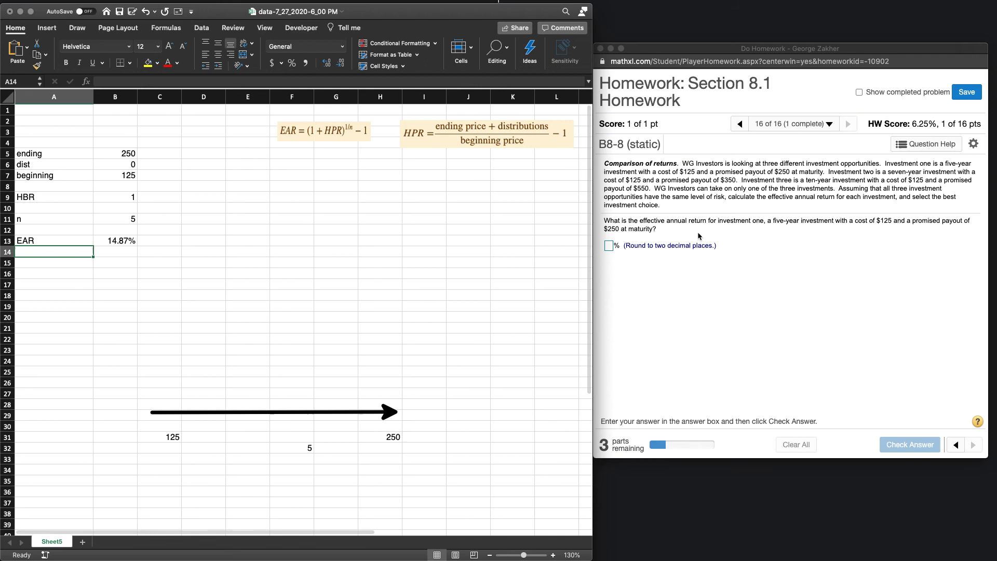
pyautogui.click(124, 134)
pyautogui.write('one')
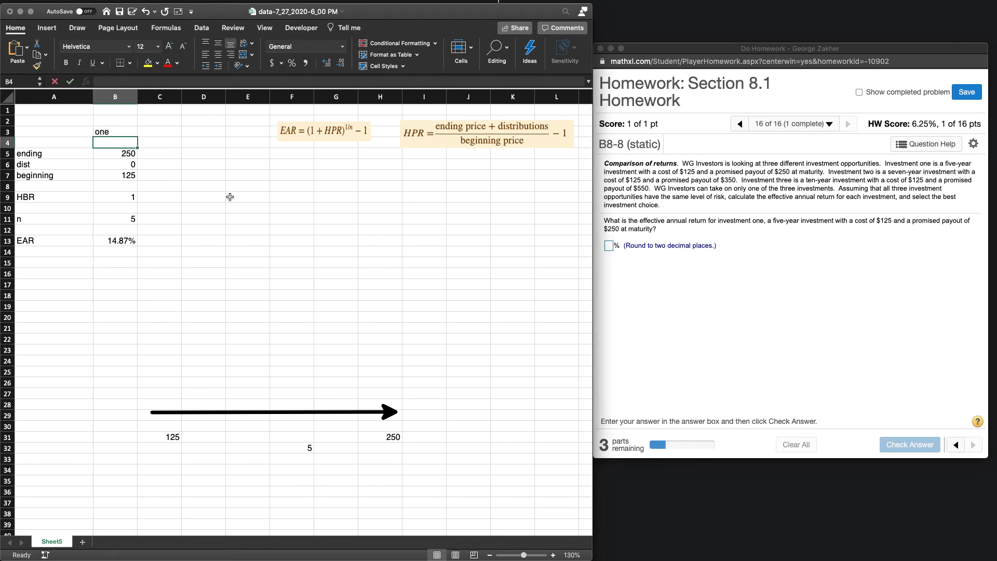
pyautogui.press('Tab')
pyautogui.write('two')
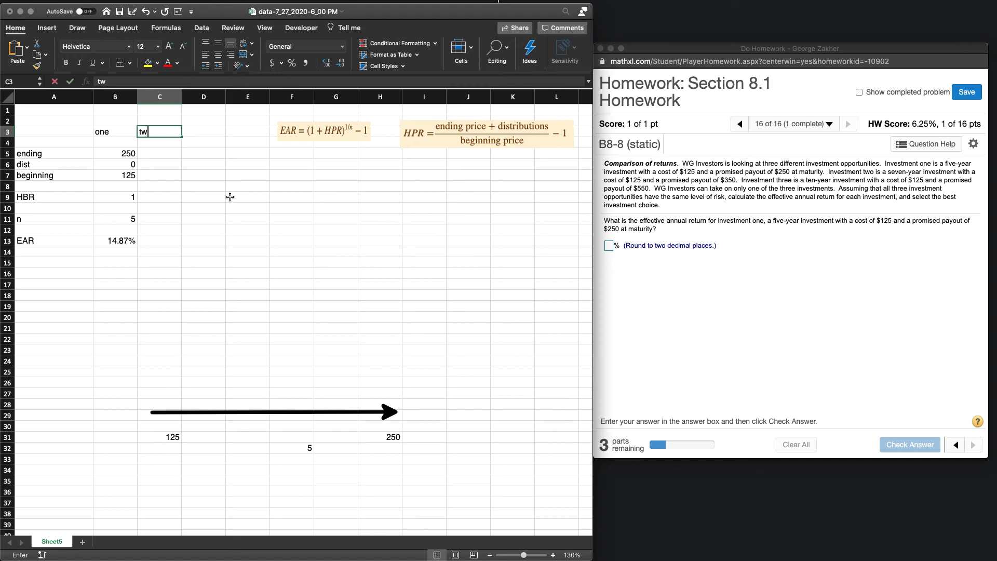
pyautogui.press('Return')
pyautogui.press('Return')
pyautogui.press('Up')
pyautogui.press('Up')
pyautogui.press('Right')
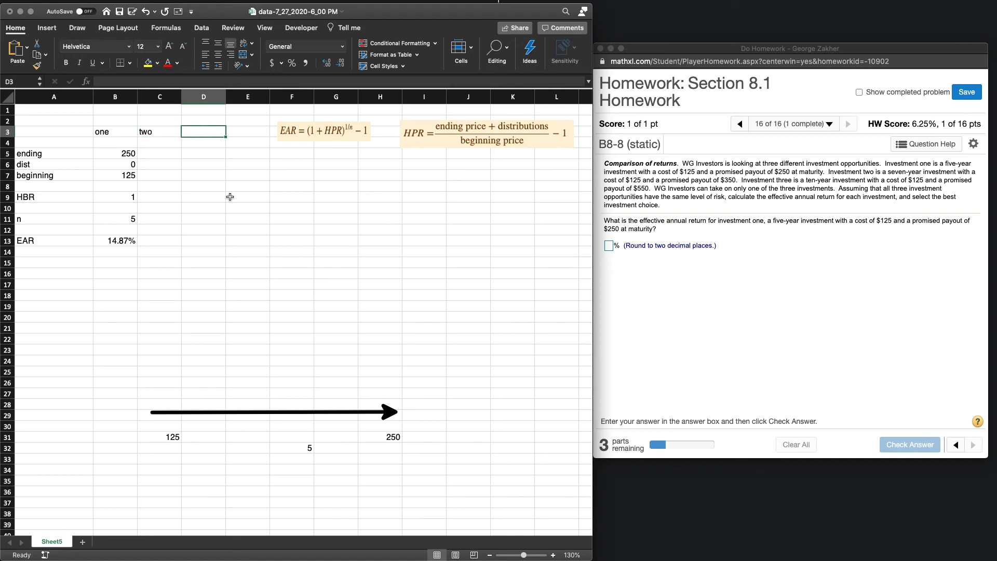
pyautogui.write('three')
pyautogui.press('Return')
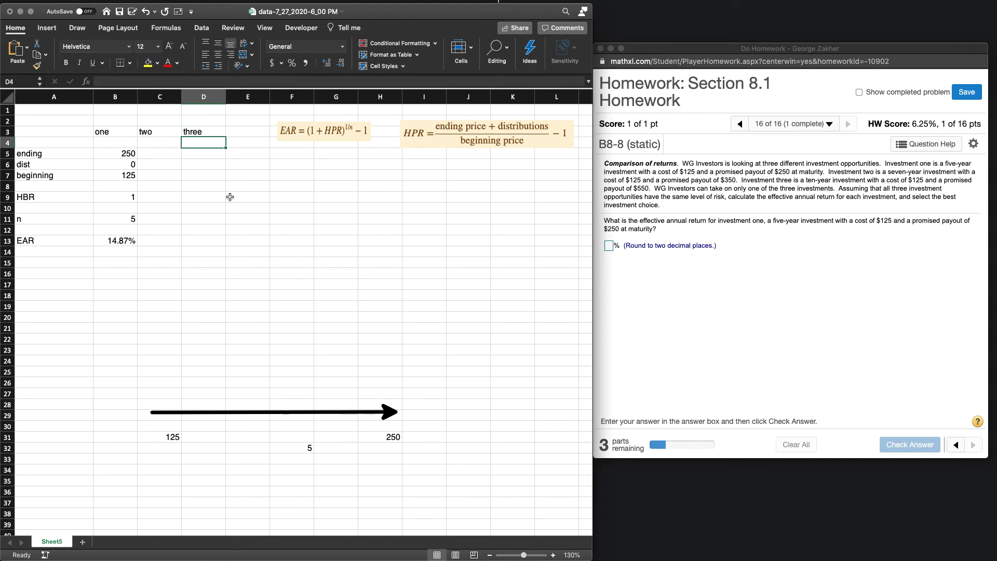
pyautogui.click(133, 265)
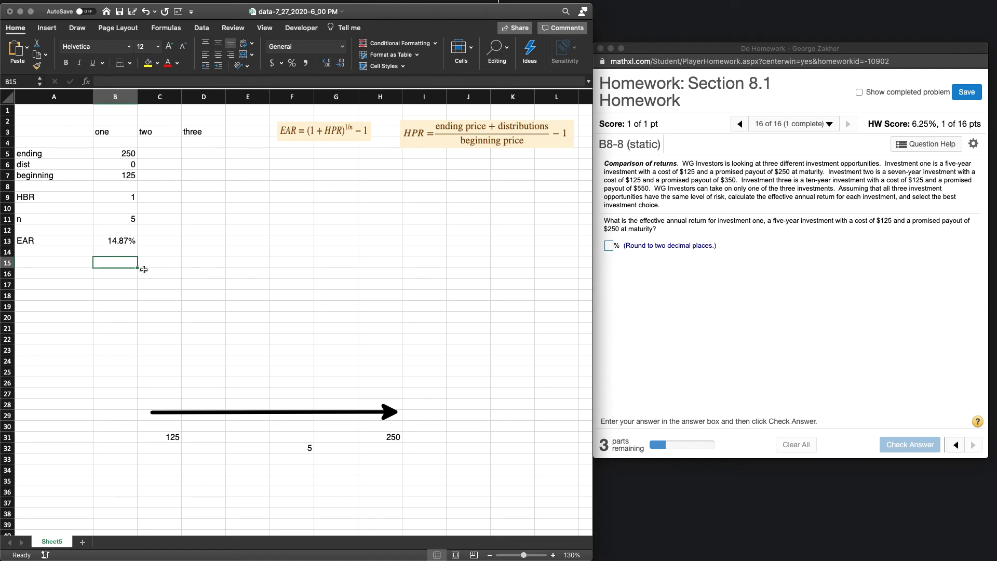
pyautogui.click(81, 264)
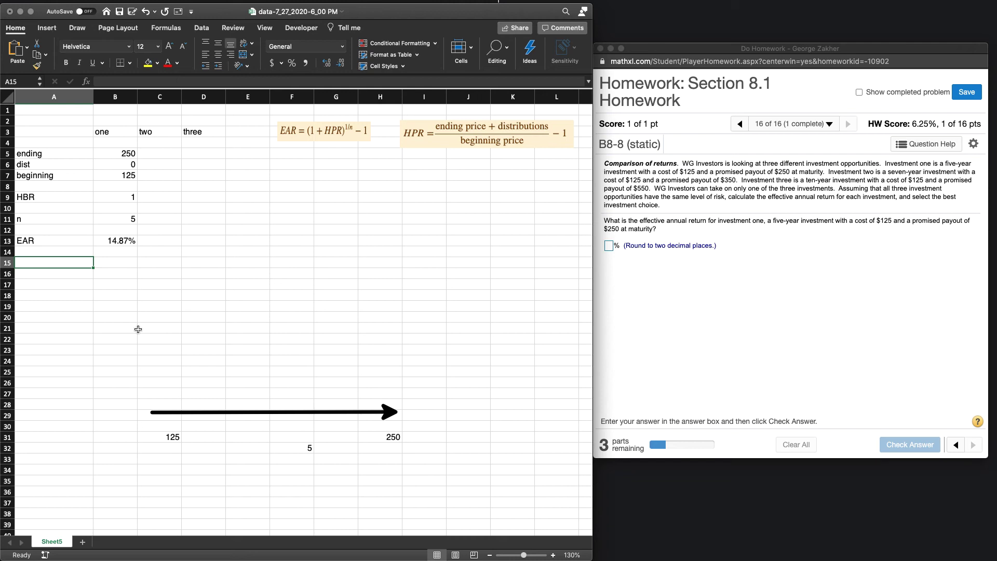
# Add the row labels Nper, PV, FV and R (ear) in column A
pyautogui.write('Nper')
pyautogui.press('Return')
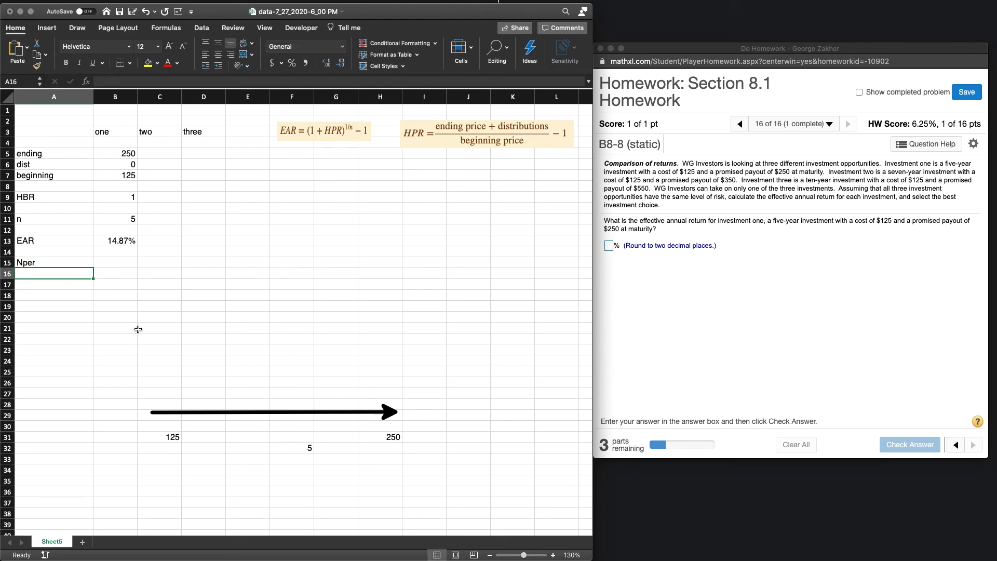
pyautogui.write('PV')
pyautogui.press('Return')
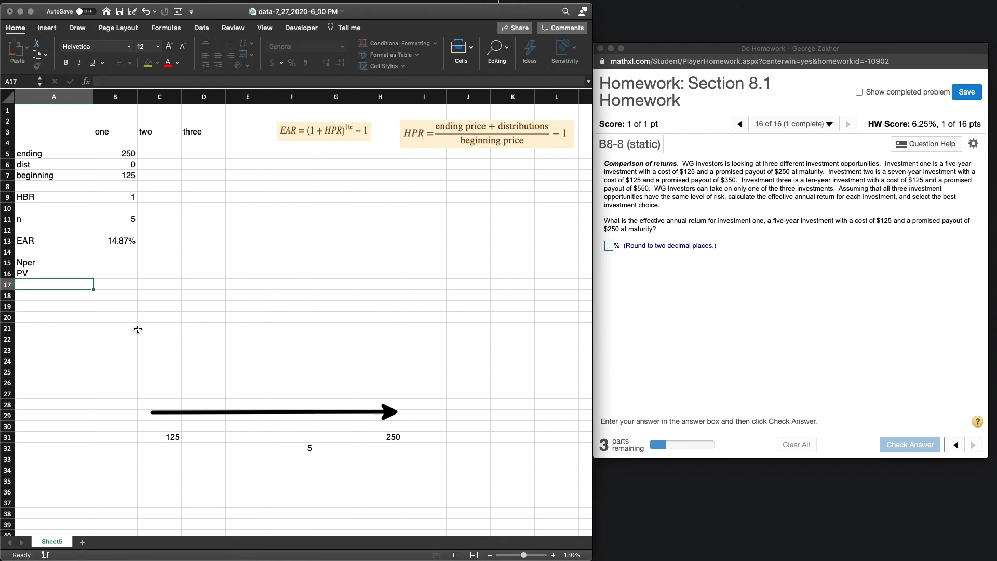
pyautogui.write('FV')
pyautogui.press('Return')
pyautogui.press('Return')
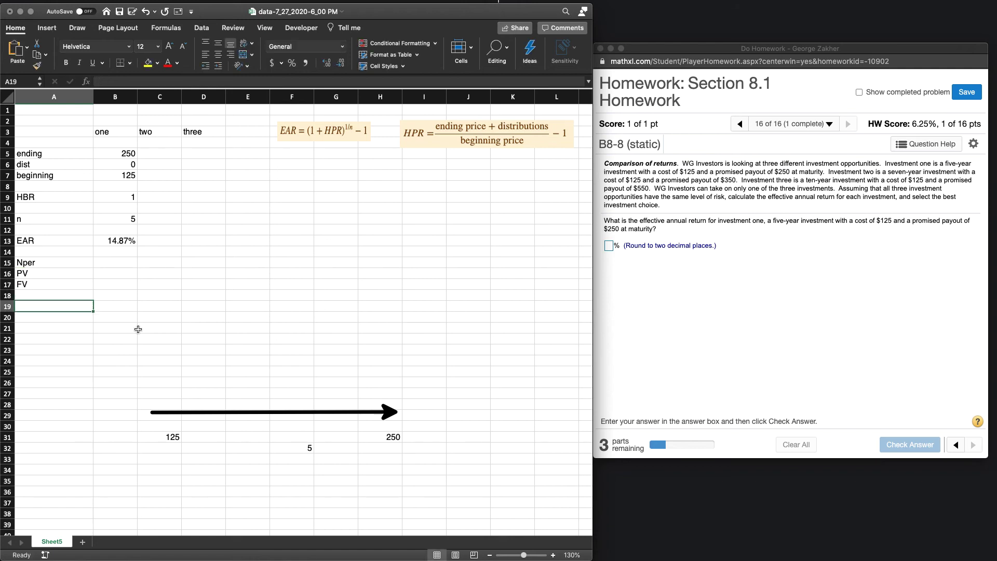
pyautogui.write('R')
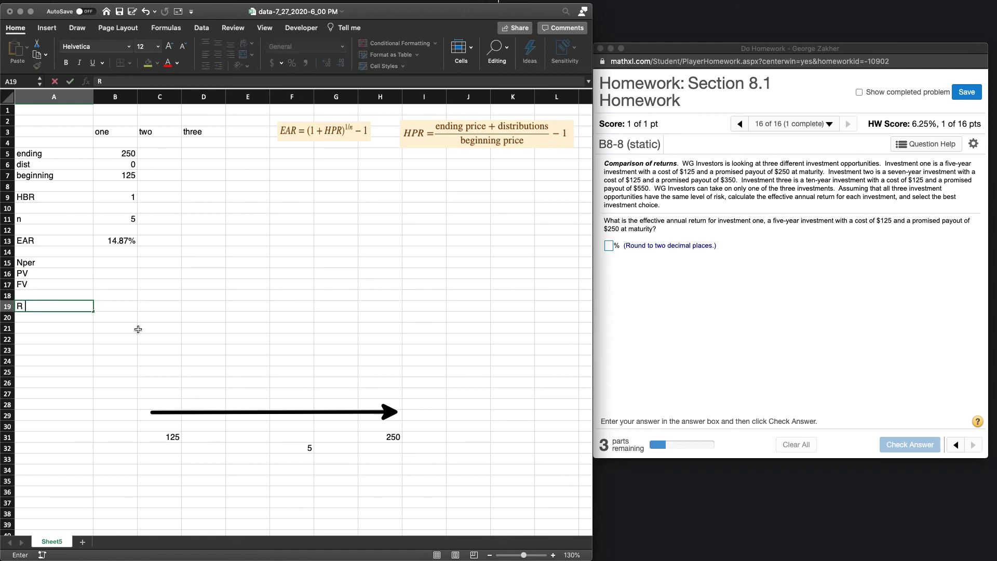
pyautogui.write(' (ear')
pyautogui.press('Tab')
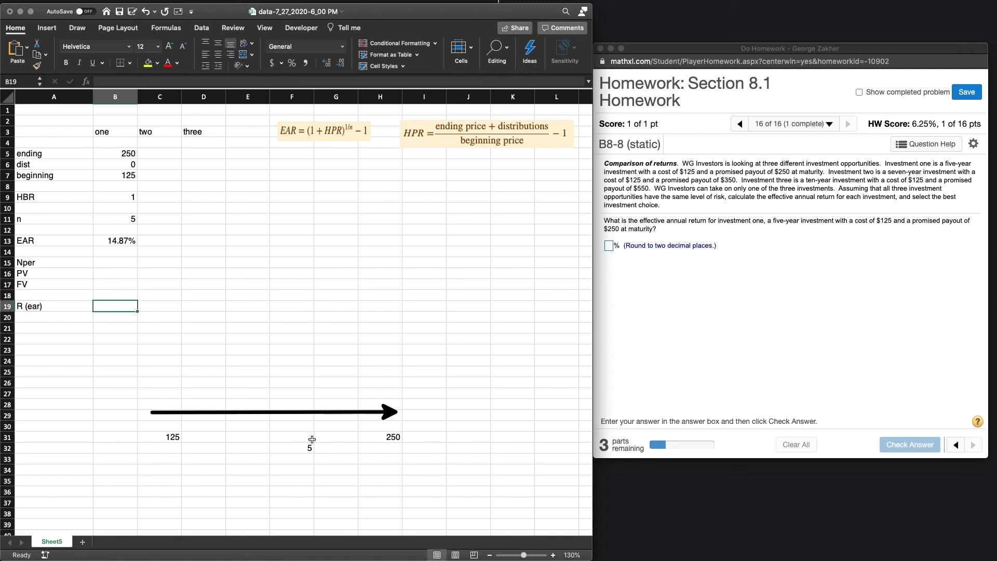
# Label the timeline with PV under 125, FV under 250 and n in E32
pyautogui.click(176, 450)
pyautogui.write('PV')
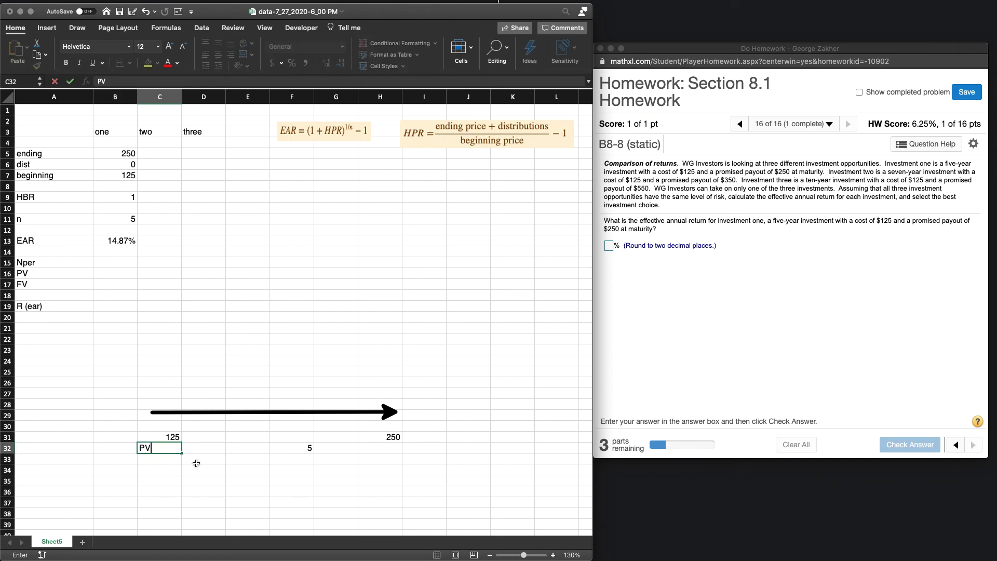
pyautogui.press('Return')
pyautogui.click(381, 446)
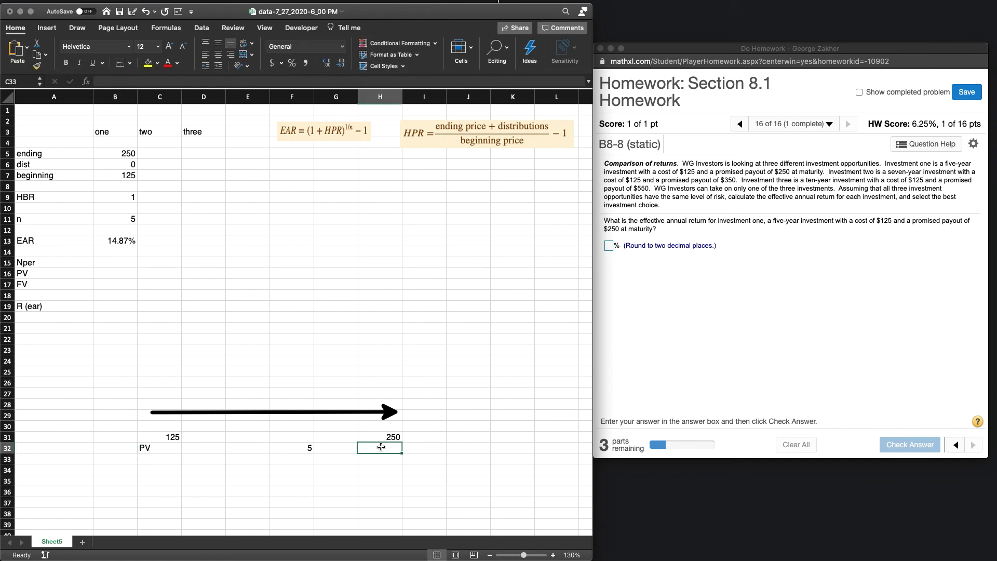
pyautogui.write('FV')
pyautogui.press('Return')
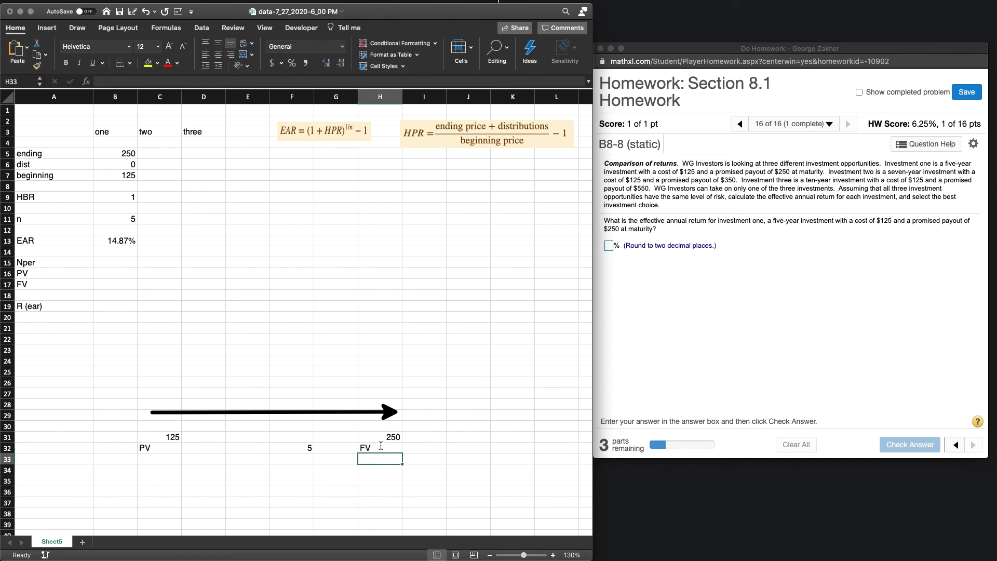
pyautogui.click(257, 448)
pyautogui.write('n\\')
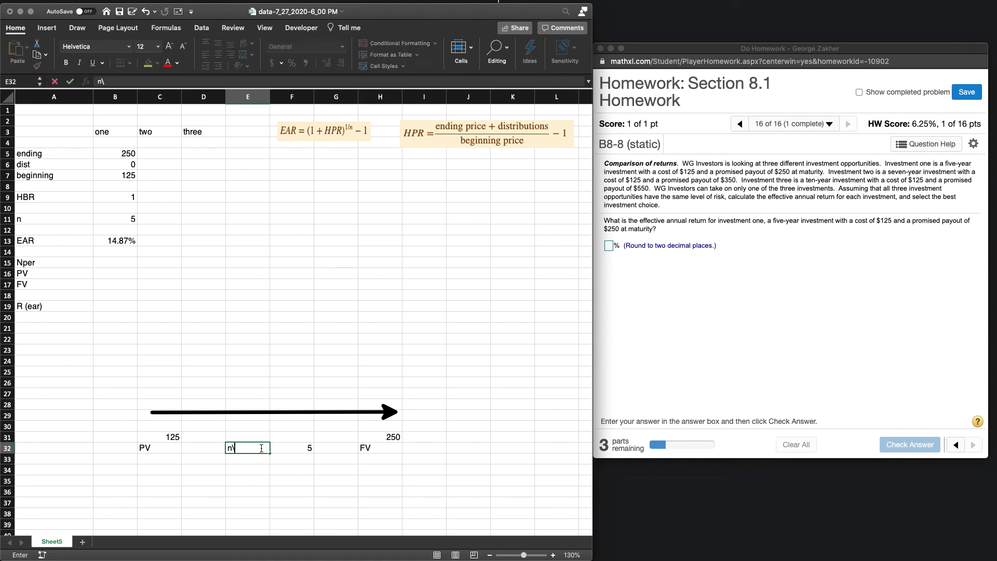
pyautogui.press('Return')
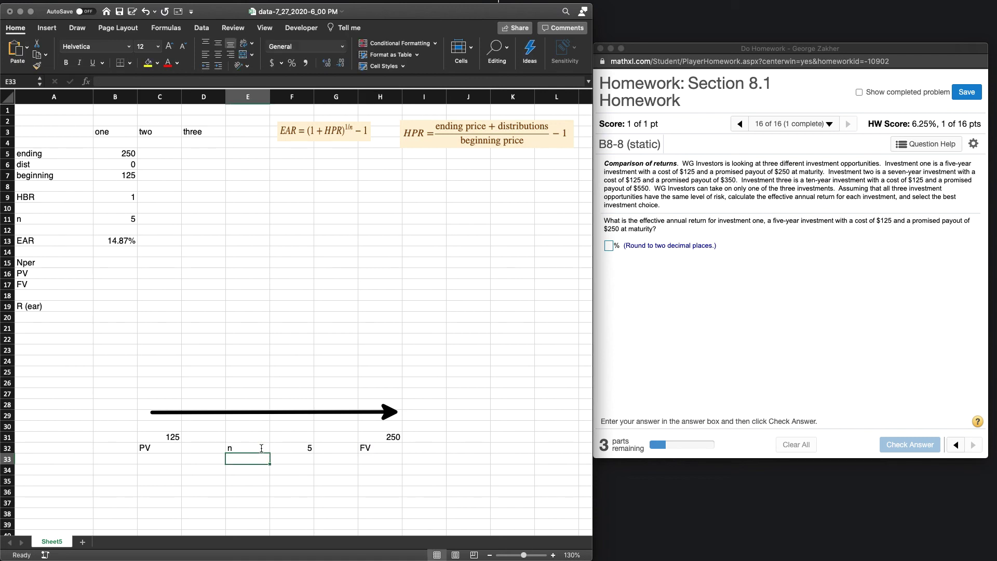
pyautogui.click(293, 478)
# Link B15, B16 and B17 to =F32, =C31 and =H31, giving 5, 125 and 250
pyautogui.click(101, 259)
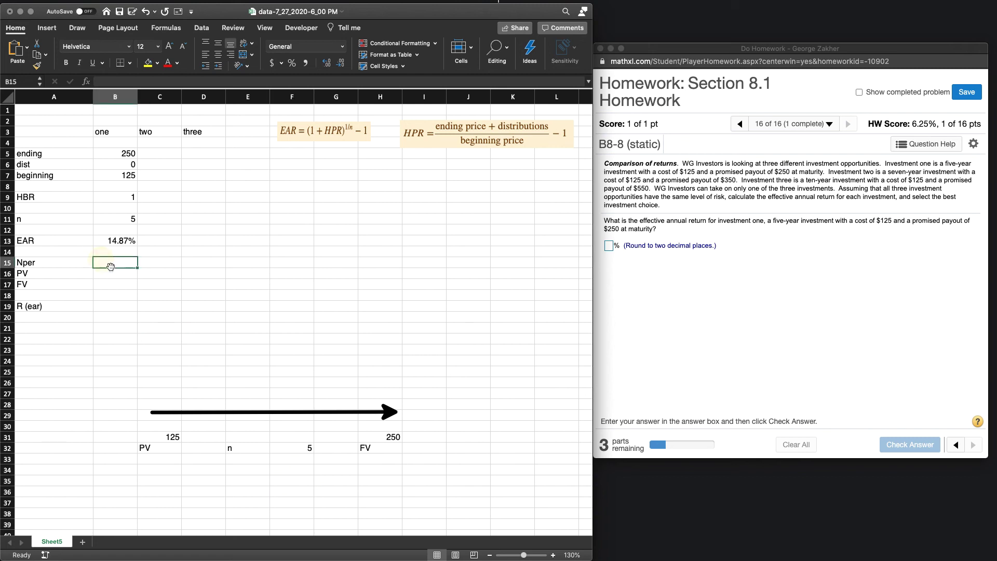
pyautogui.write('=')
pyautogui.click(303, 450)
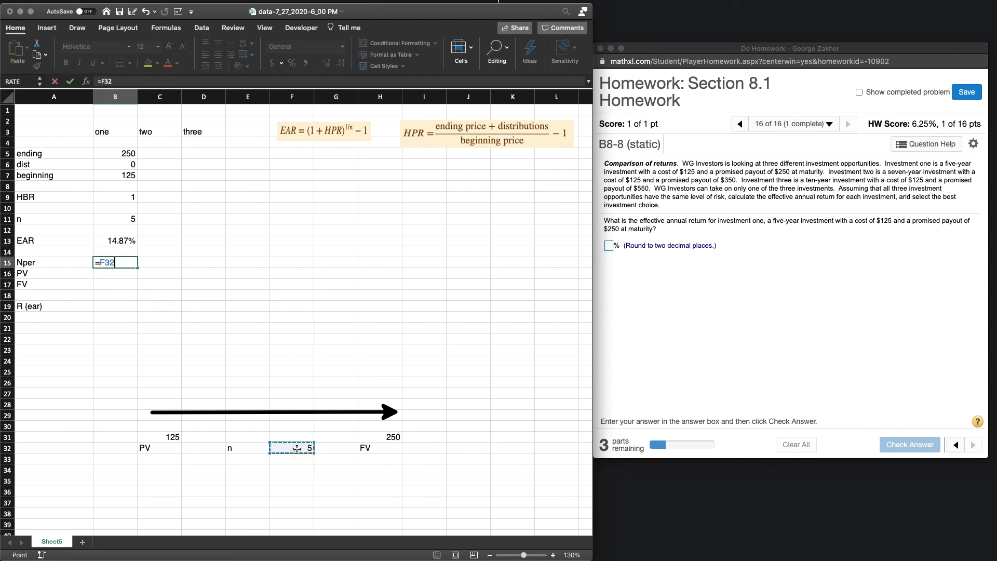
pyautogui.press('Return')
pyautogui.write('=')
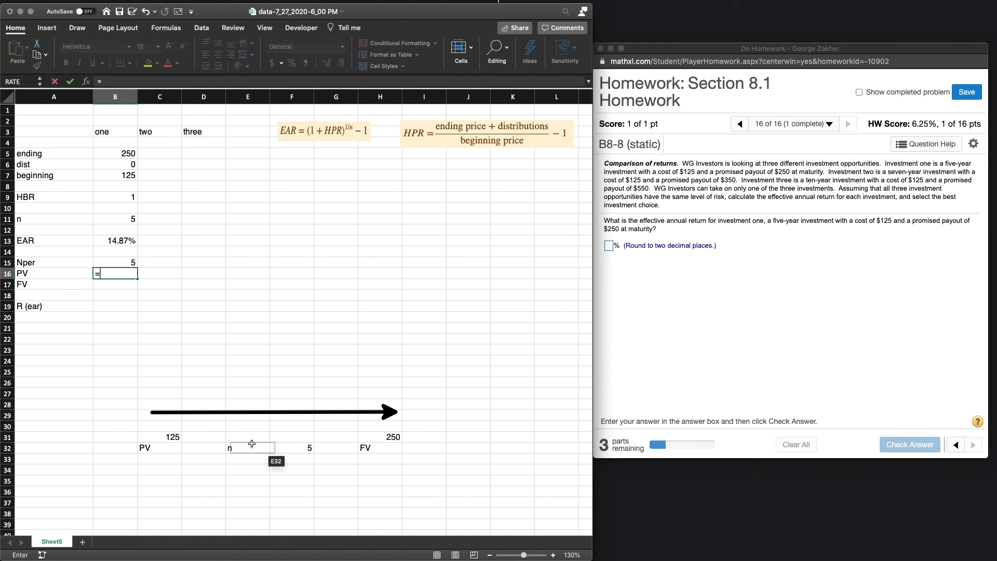
pyautogui.click(172, 436)
pyautogui.press('Return')
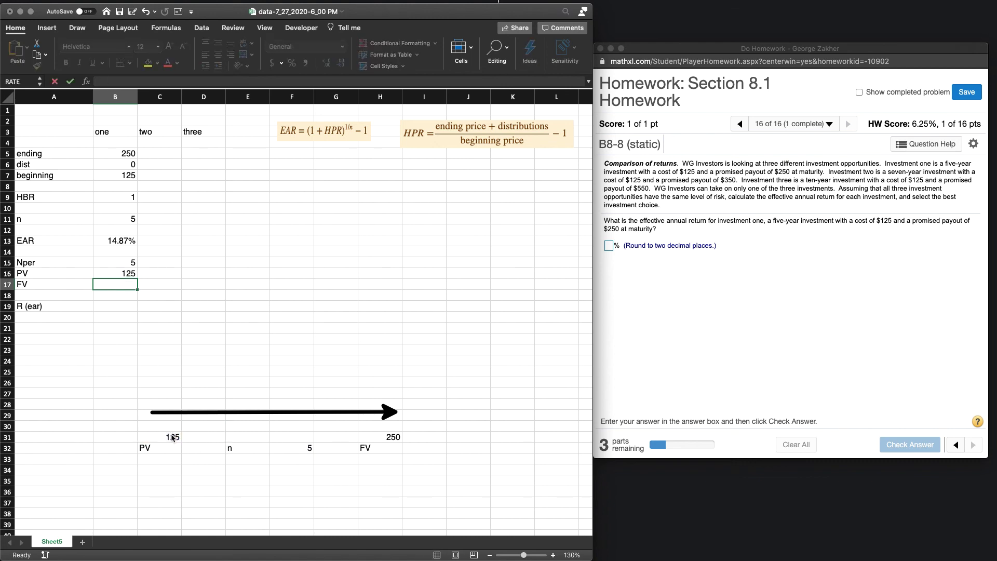
pyautogui.write('=')
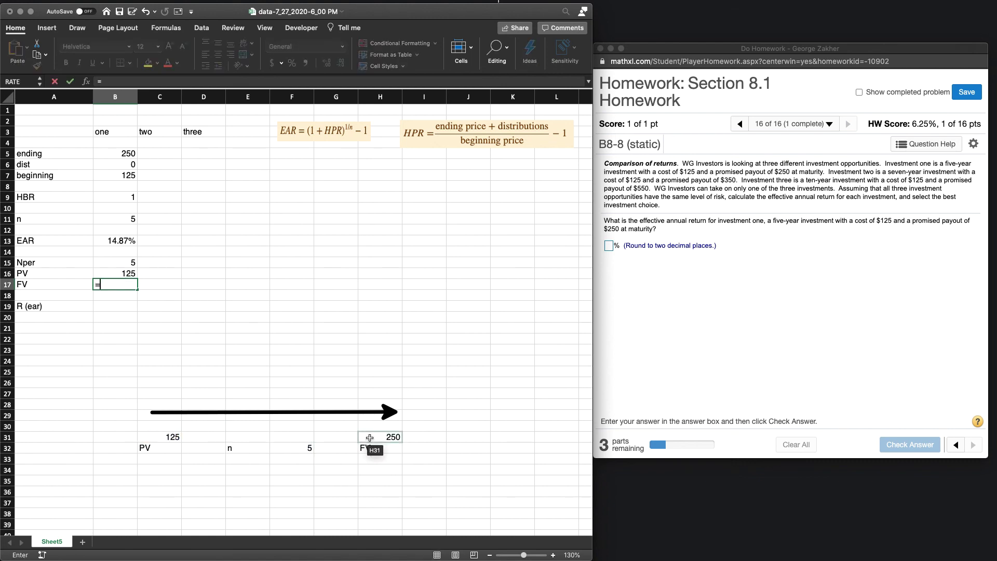
pyautogui.click(387, 439)
pyautogui.press('Return')
pyautogui.press('Return')
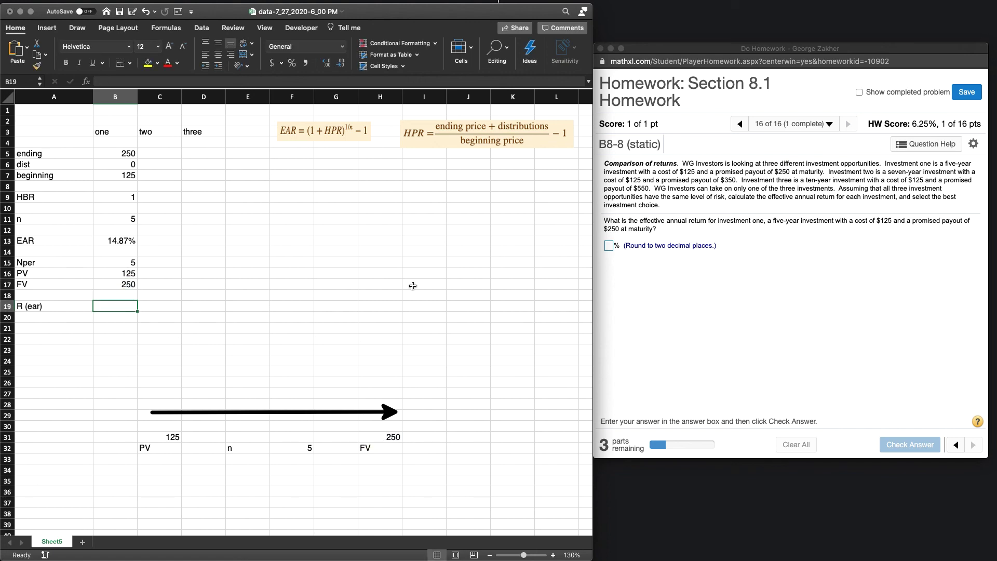
# Enter =RATE(B15,0,B16,-B17) in B19 and show two decimals, giving 14.87%
pyautogui.click(85, 82)
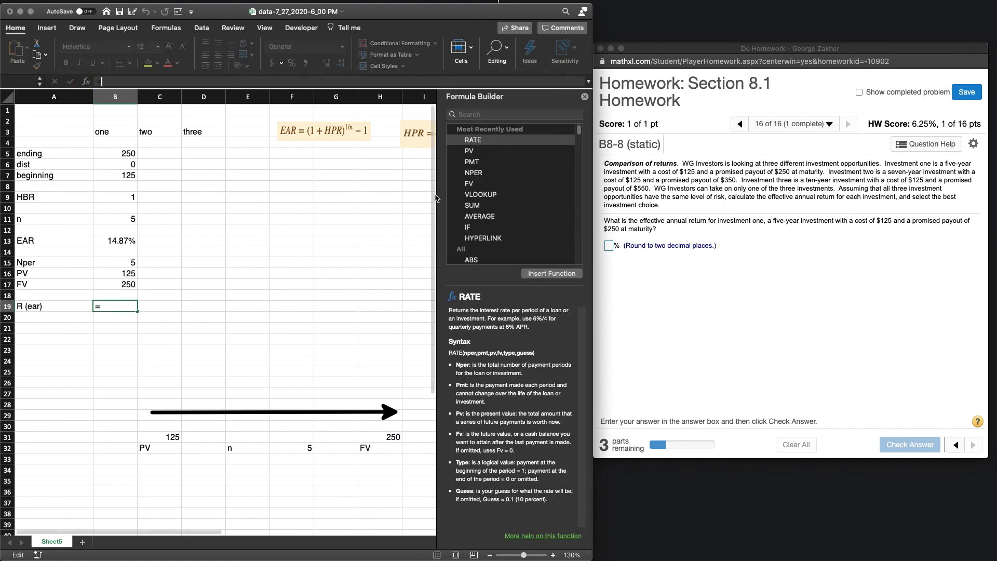
pyautogui.doubleClick(471, 139)
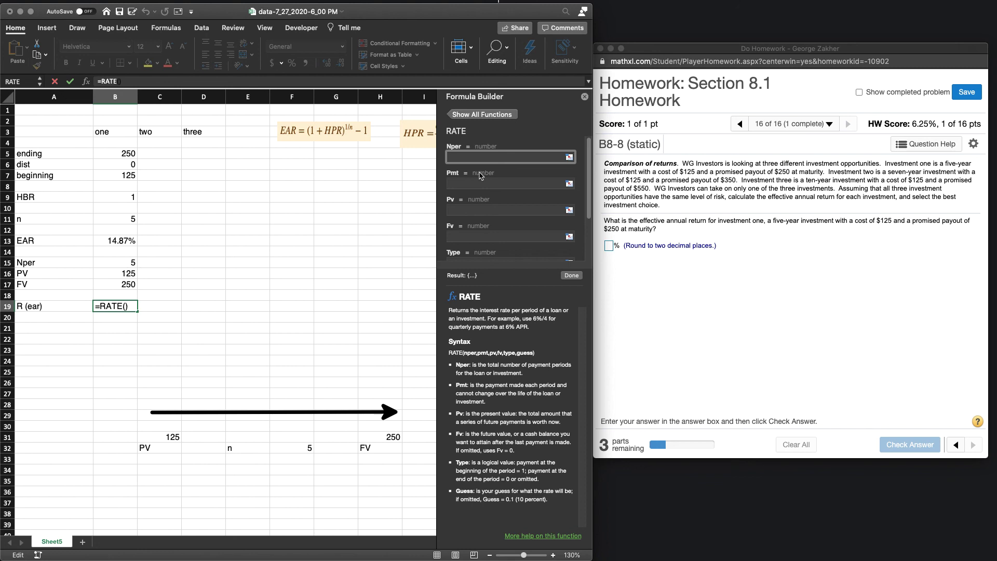
pyautogui.click(111, 261)
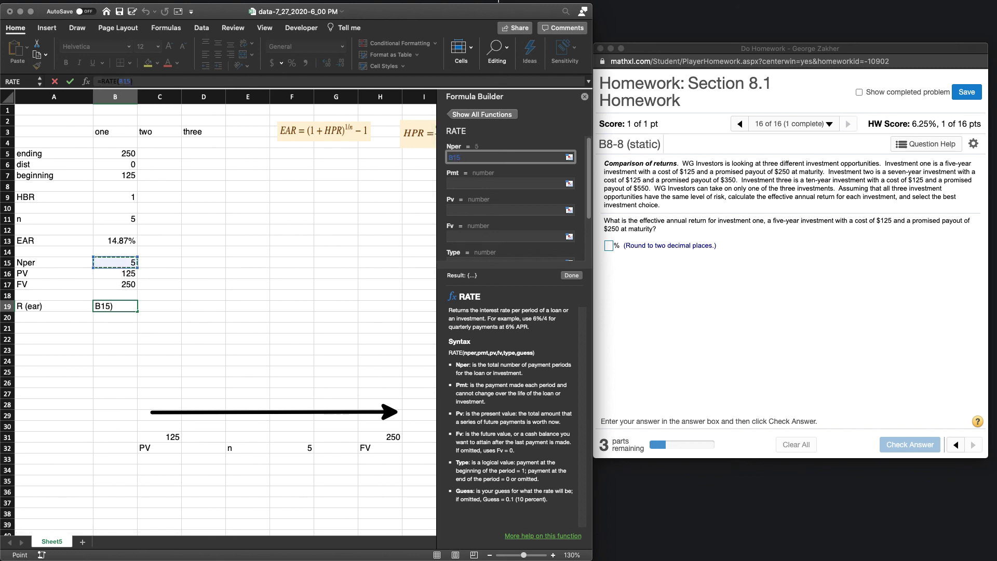
pyautogui.press('Tab')
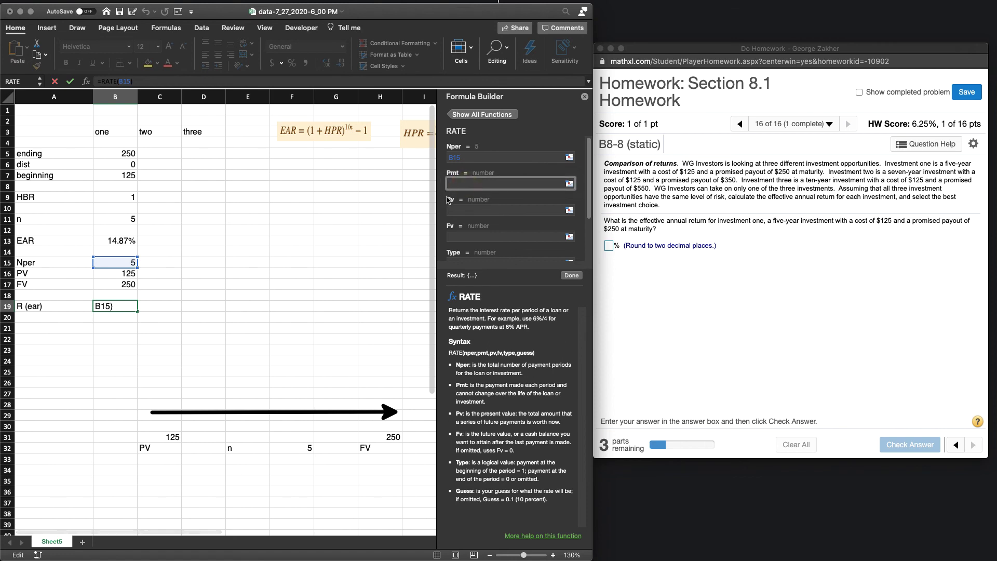
pyautogui.write('0')
pyautogui.press('Tab')
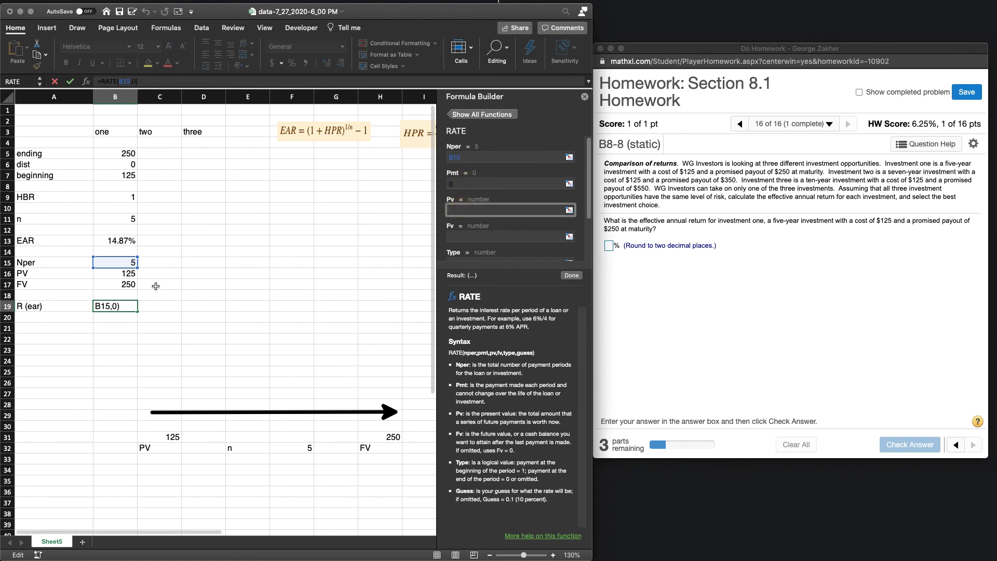
pyautogui.click(106, 273)
pyautogui.click(457, 235)
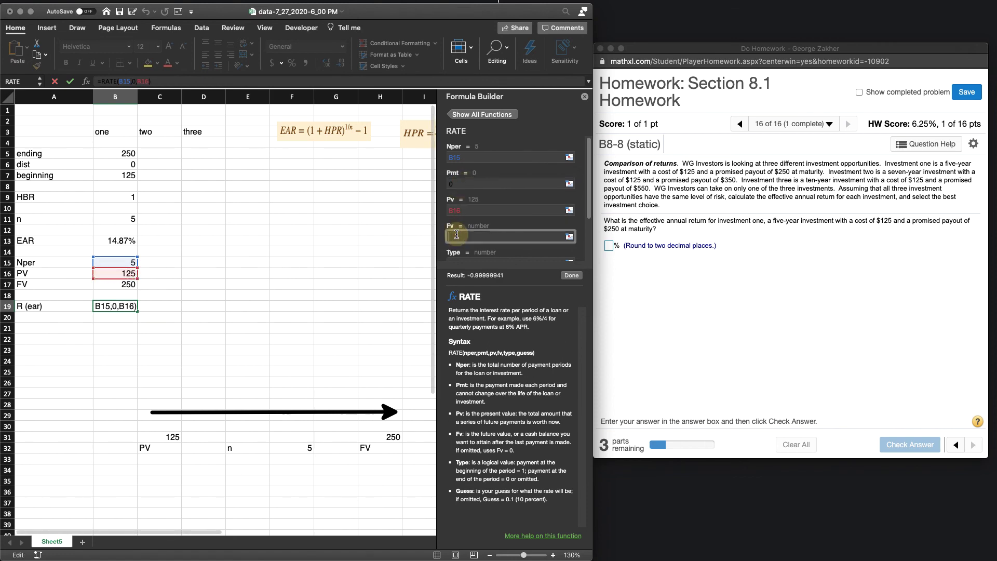
pyautogui.write('-')
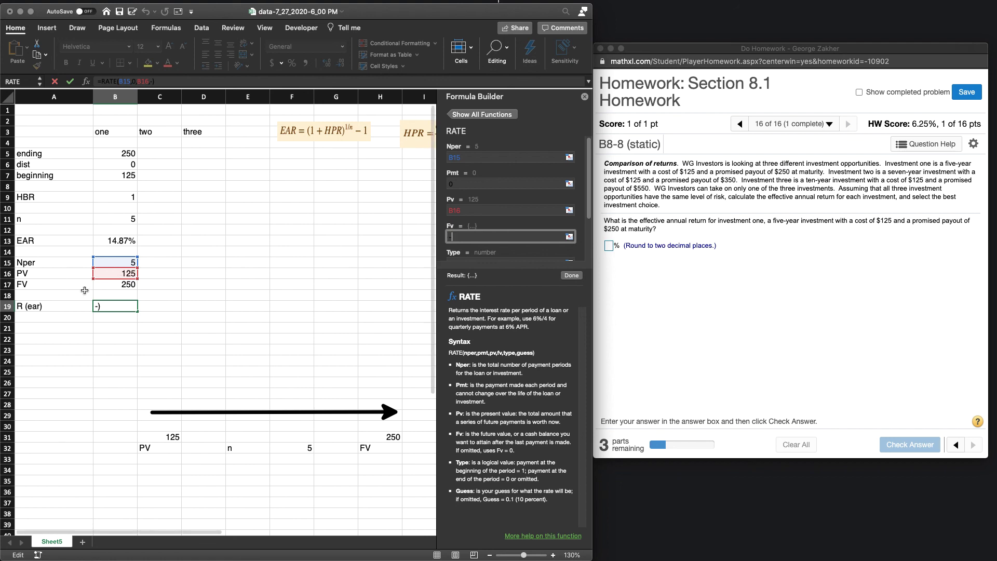
pyautogui.click(111, 285)
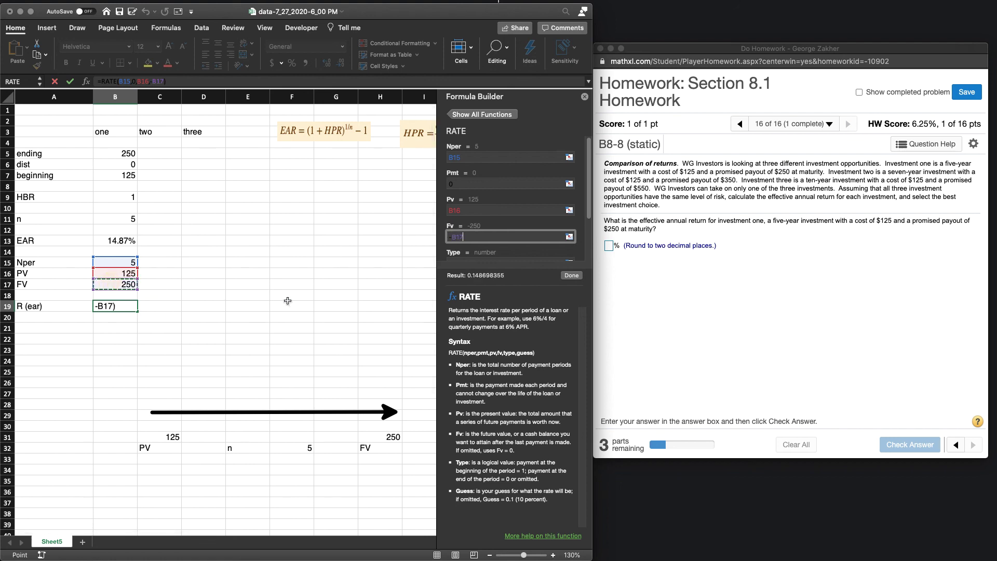
pyautogui.click(571, 275)
pyautogui.click(584, 97)
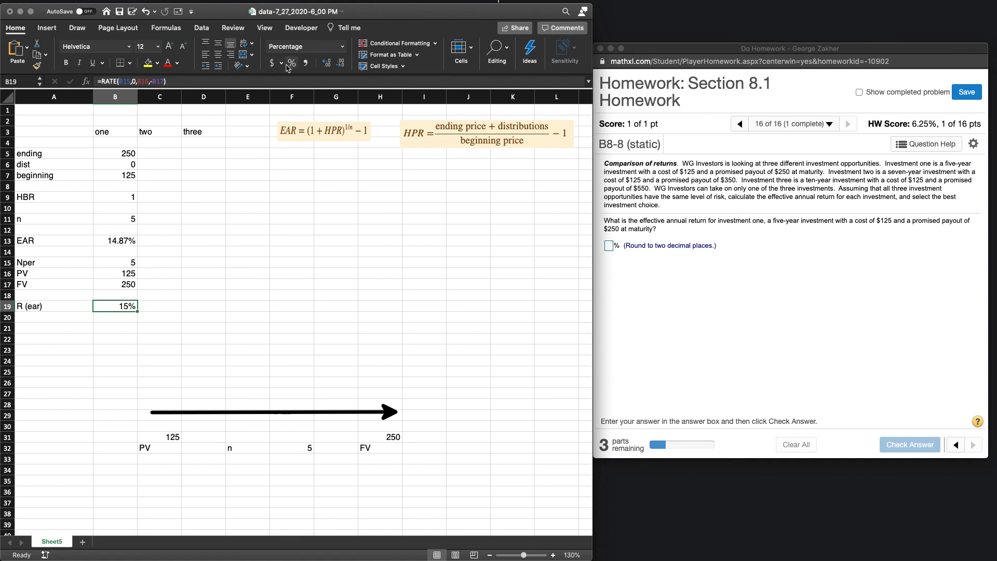
pyautogui.click(326, 62)
pyautogui.click(326, 63)
# Enter 14.87 as investment one's effective annual return in MathXL and check it
pyautogui.click(304, 262)
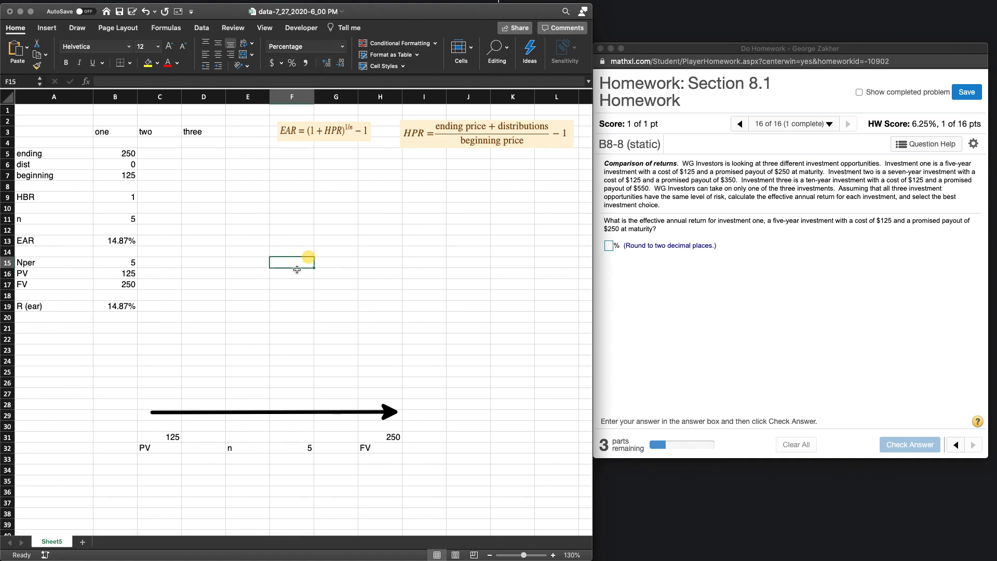
pyautogui.click(610, 247)
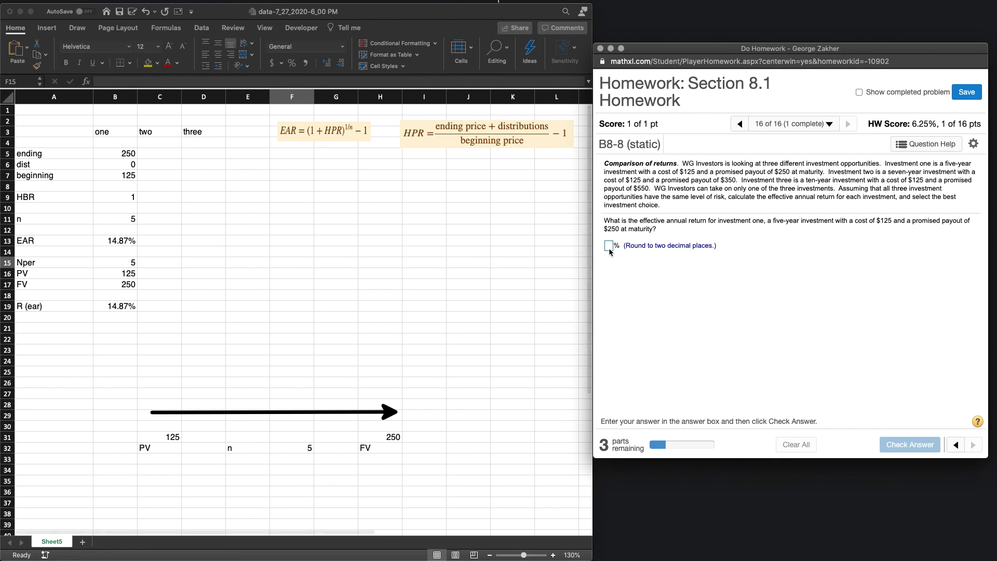
pyautogui.write('14.87')
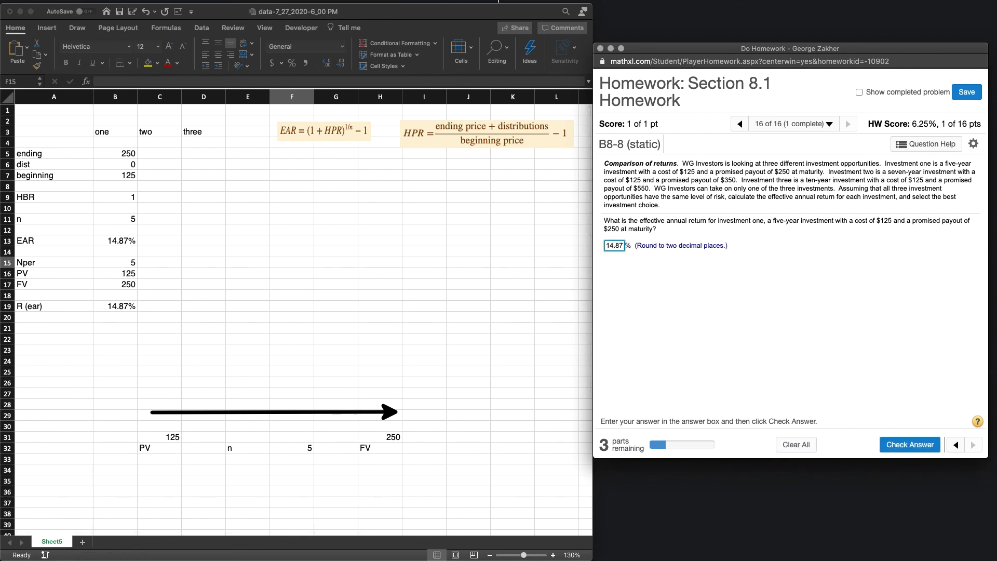
pyautogui.press('Return')
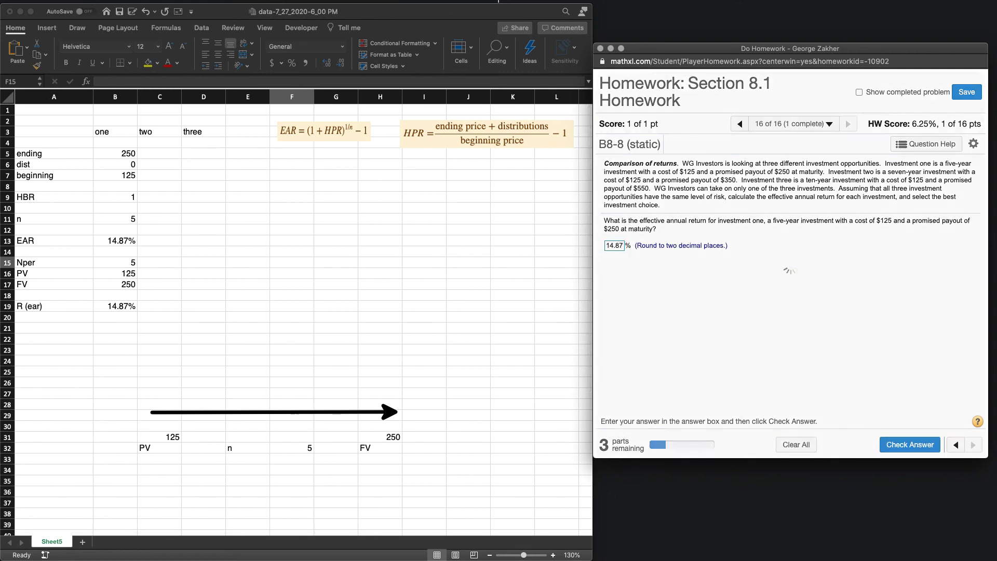